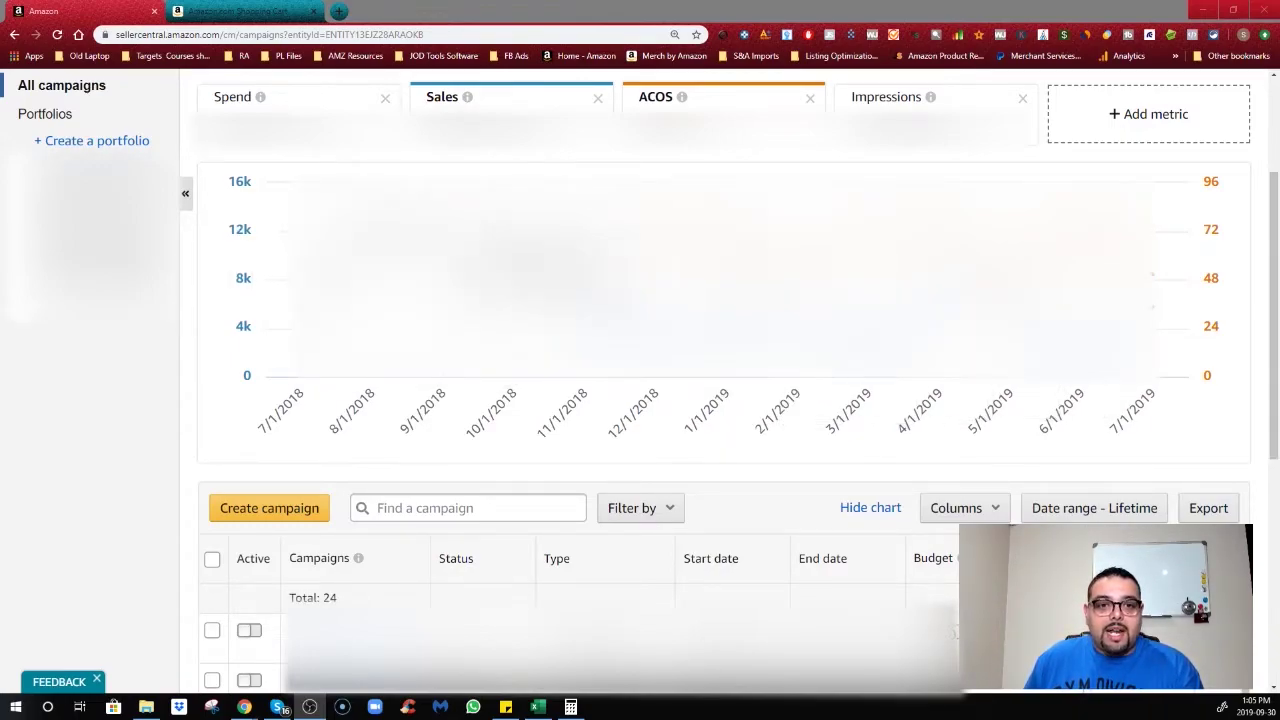
Display the additional metrics available for the all-campaigns dashboard and look over the campaign list.
{"action": "scroll", "coordinate": [298, 310], "scroll_direction": "up", "scroll_amount": 2}
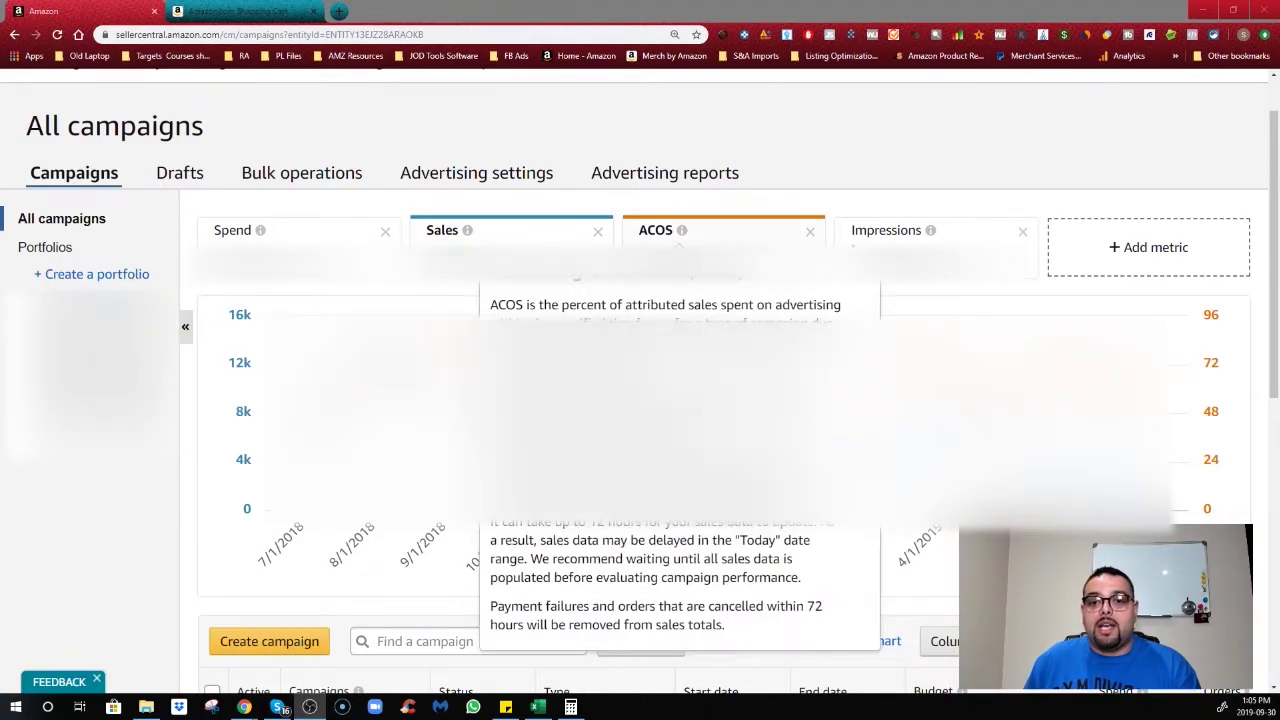
{"action": "left_click", "coordinate": [1116, 253]}
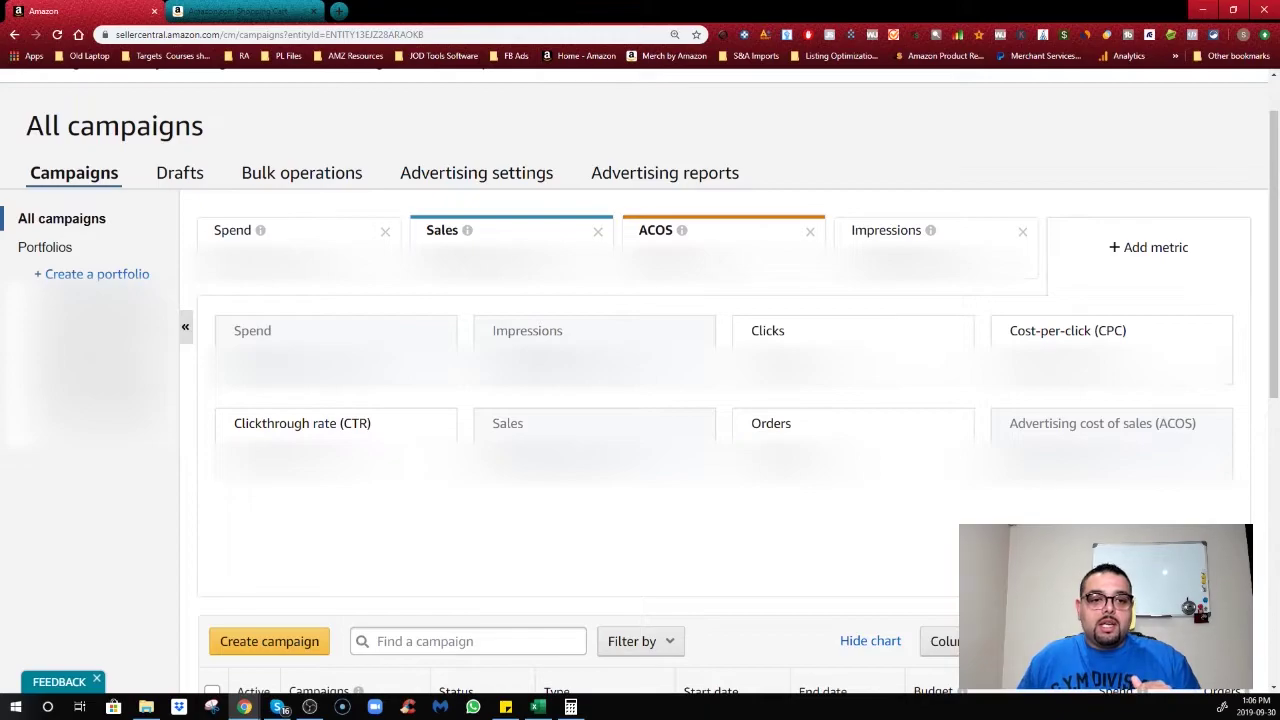
{"action": "scroll", "coordinate": [640, 420], "scroll_direction": "down", "scroll_amount": 3}
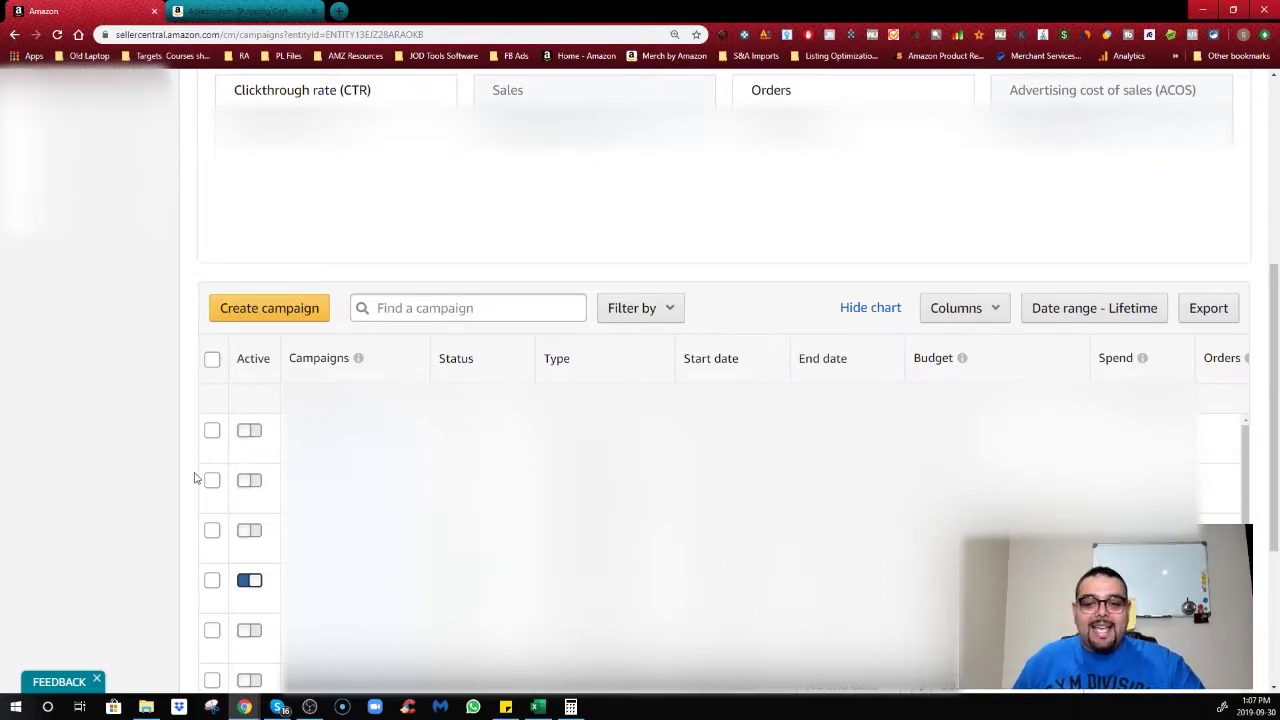
{"action": "scroll", "coordinate": [35, 514], "scroll_direction": "up", "scroll_amount": 3}
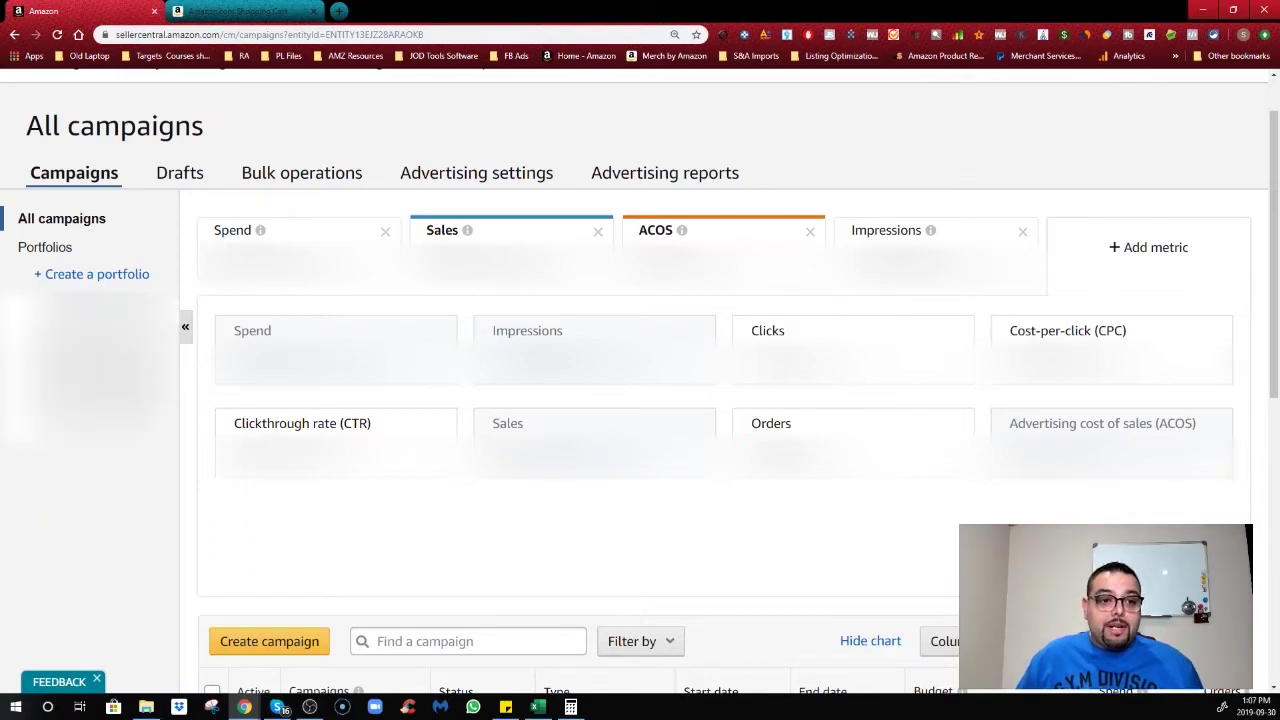
Create a portfolio named TEST PPC 2.
{"action": "left_click", "coordinate": [89, 275]}
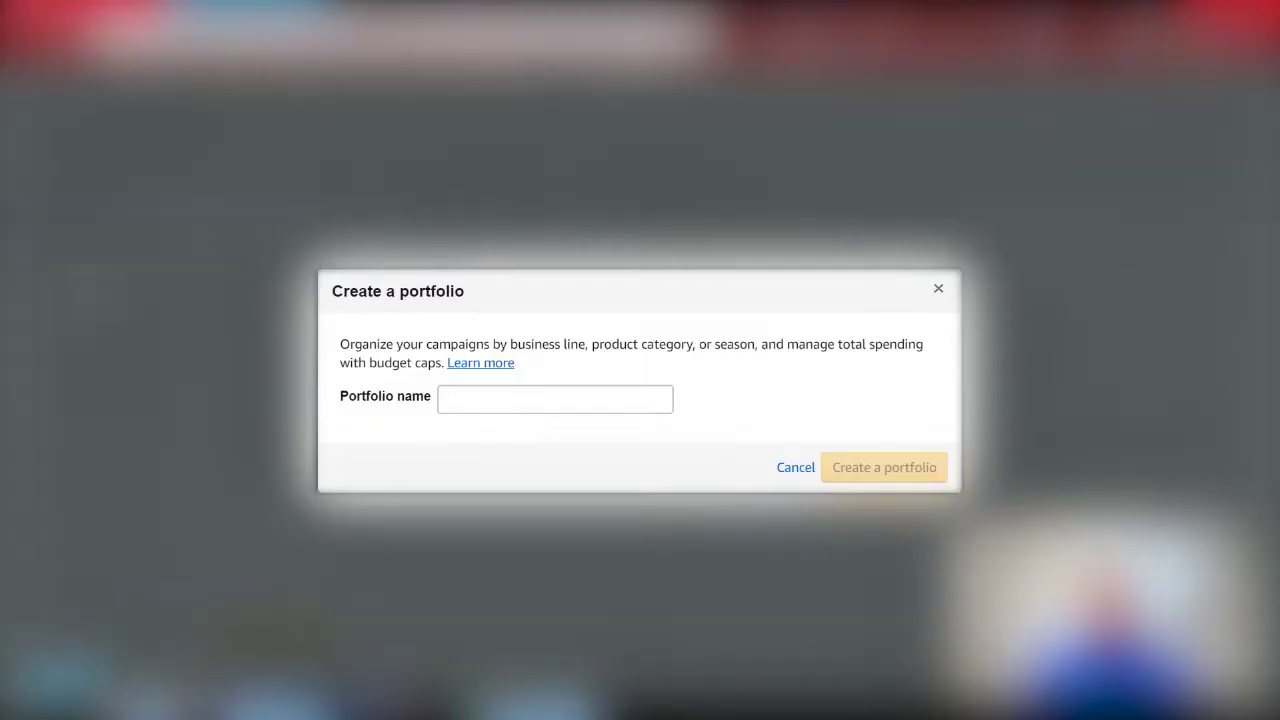
{"action": "left_click", "coordinate": [539, 407]}
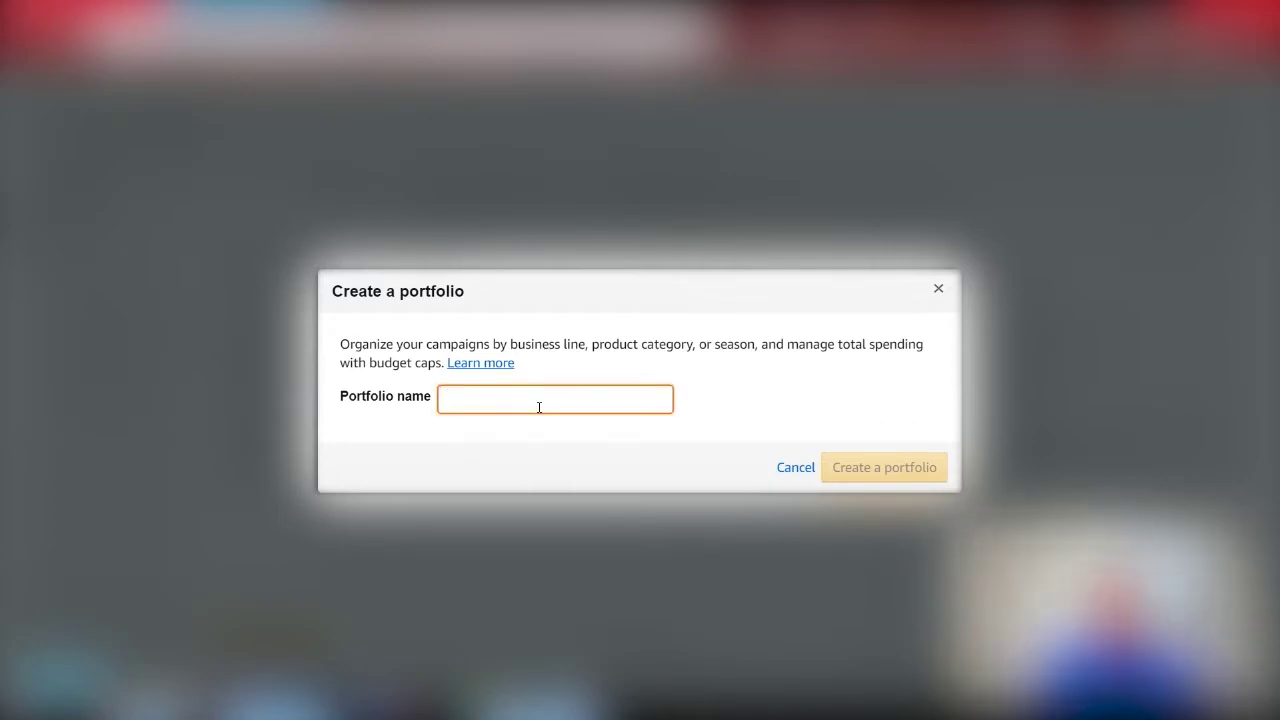
{"action": "type", "text": "TT"}
{"action": "type", "text": "ES"}
{"action": "type", "text": "T PPX"}
{"action": "key", "text": "BackSpace"}
{"action": "type", "text": "C 2"}
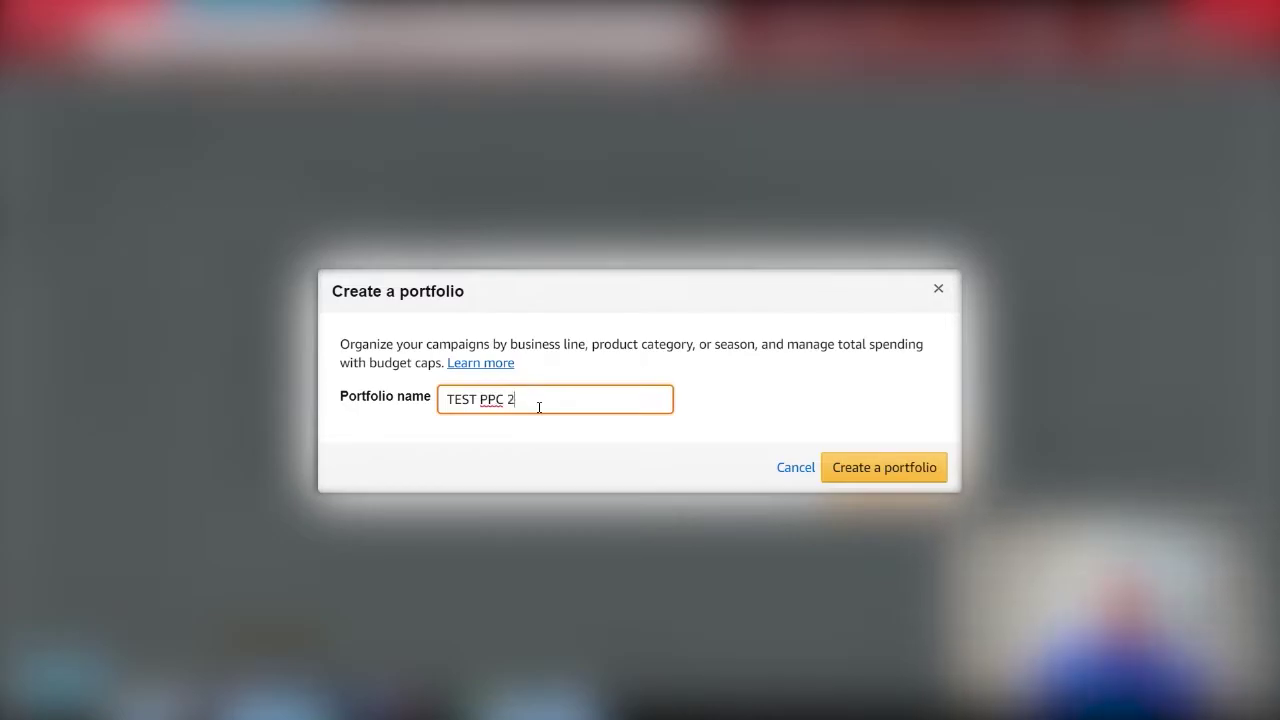
{"action": "left_click", "coordinate": [836, 468]}
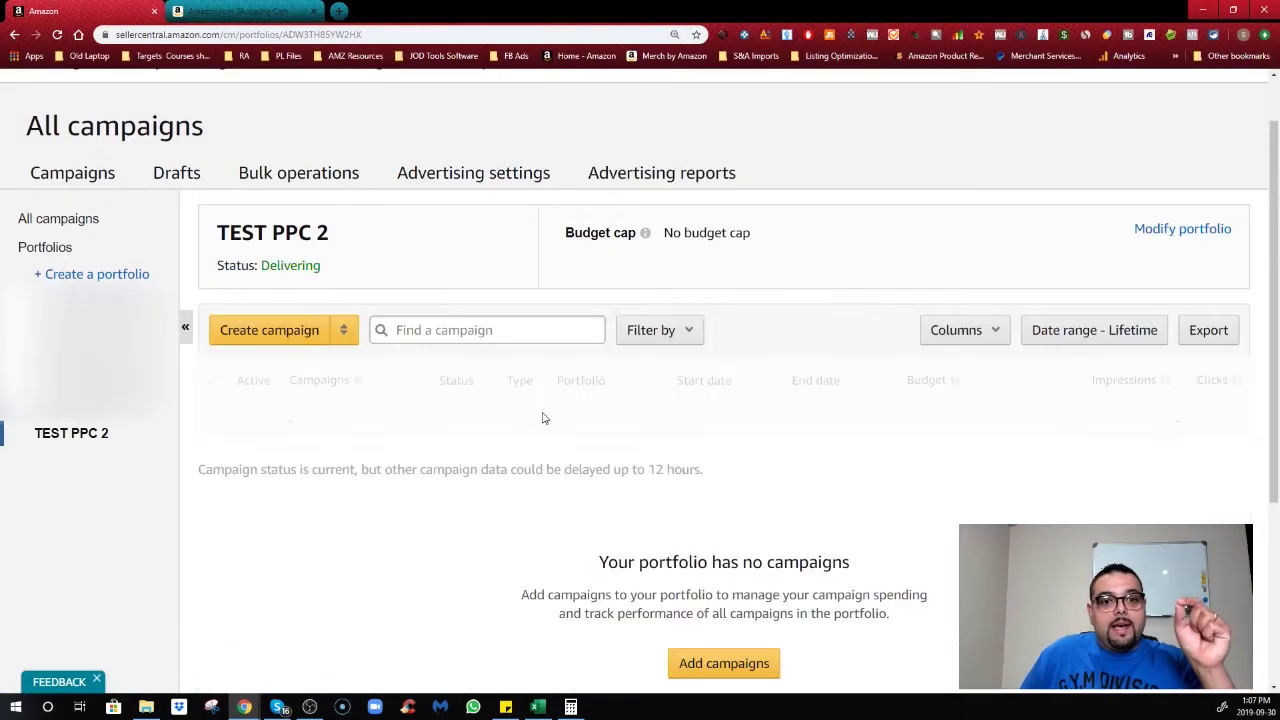
View the existing campaigns that can be added to the TEST PPC 2 portfolio, then close the list without adding any.
{"action": "scroll", "coordinate": [546, 440], "scroll_direction": "down", "scroll_amount": 3}
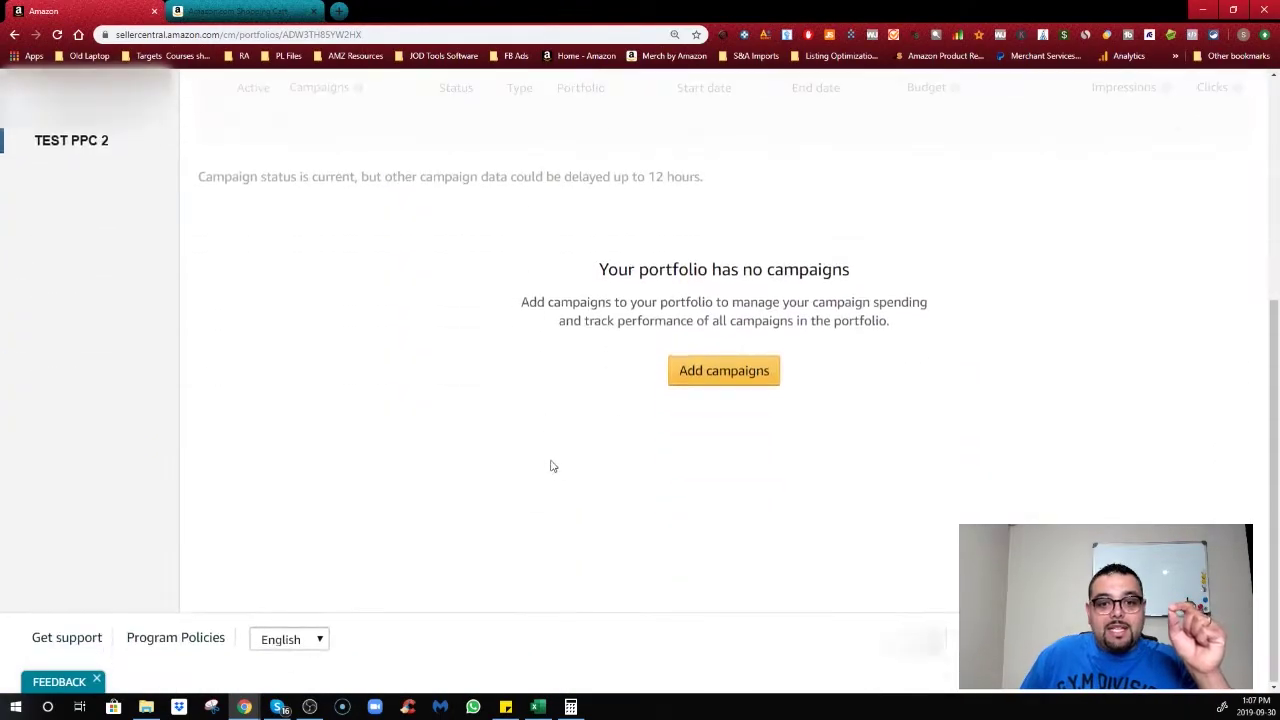
{"action": "left_click", "coordinate": [700, 382]}
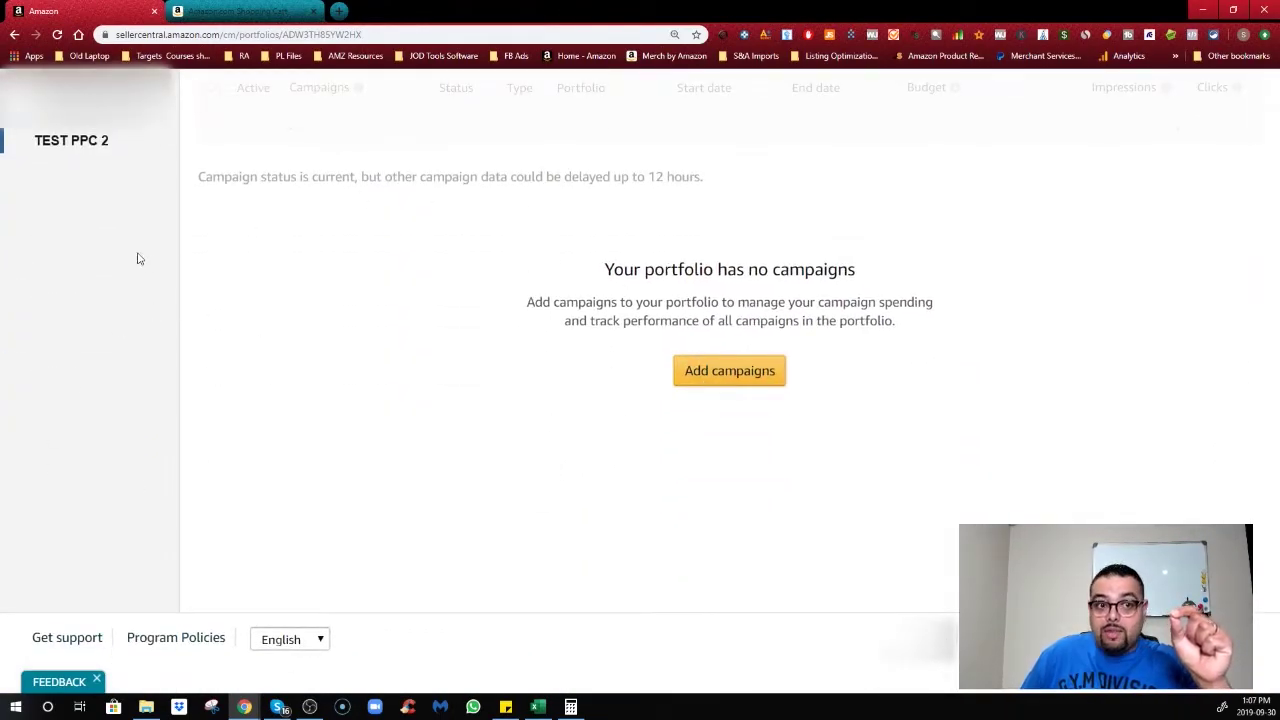
{"action": "mouse_move", "coordinate": [228, 257]}
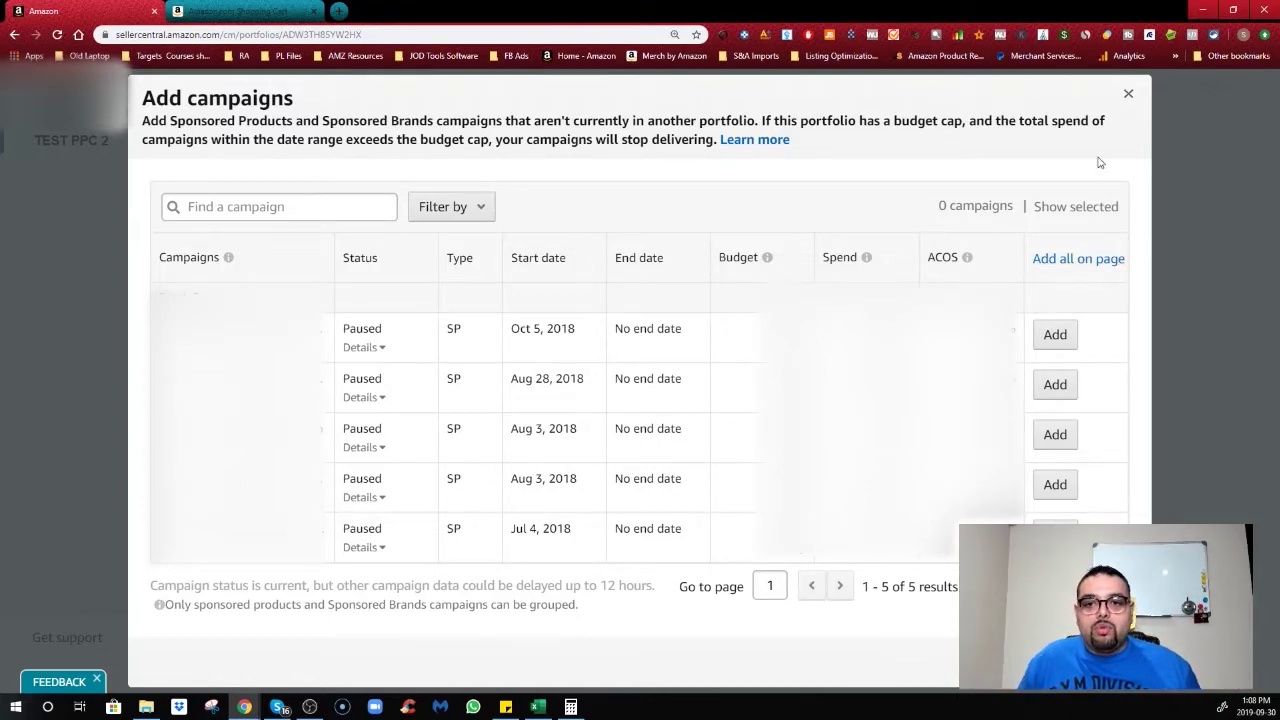
{"action": "left_click", "coordinate": [1129, 96]}
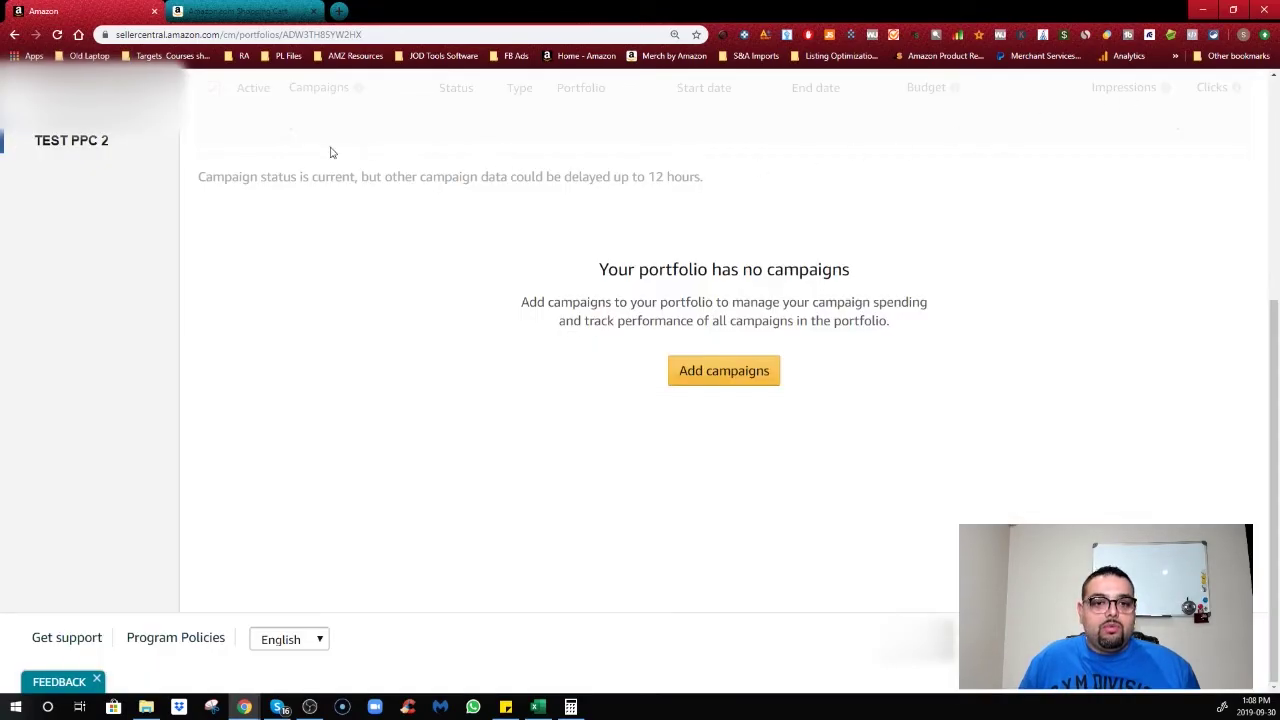
{"action": "scroll", "coordinate": [272, 296], "scroll_direction": "up", "scroll_amount": 3}
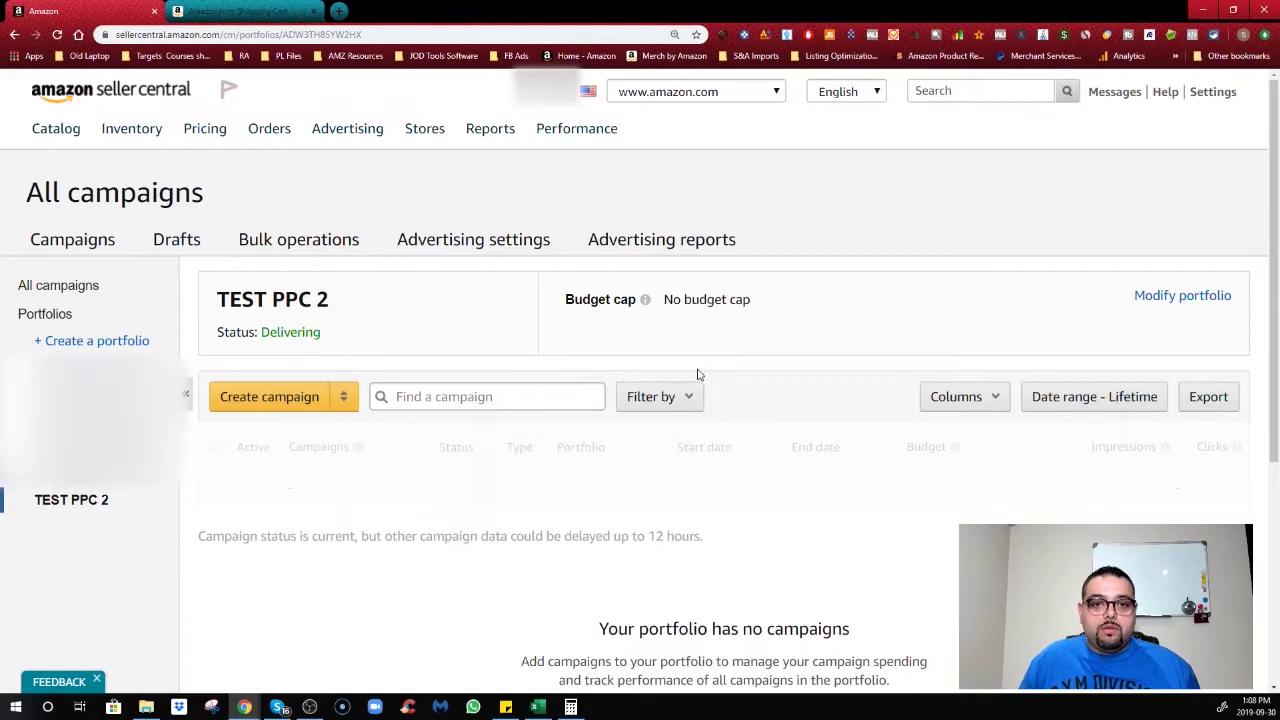
Check the name and budget cap options in the TEST PPC 2 portfolio's settings, then return to the portfolio without changing them.
{"action": "left_click", "coordinate": [158, 501]}
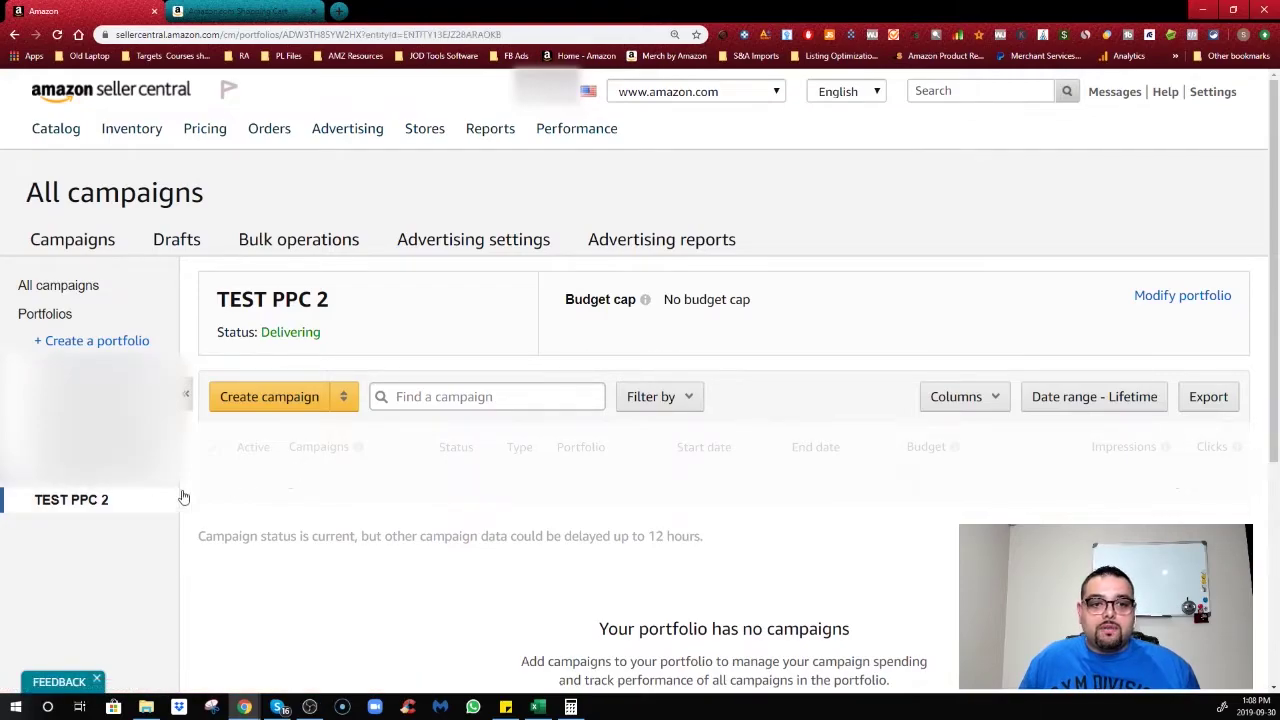
{"action": "left_click", "coordinate": [1155, 297]}
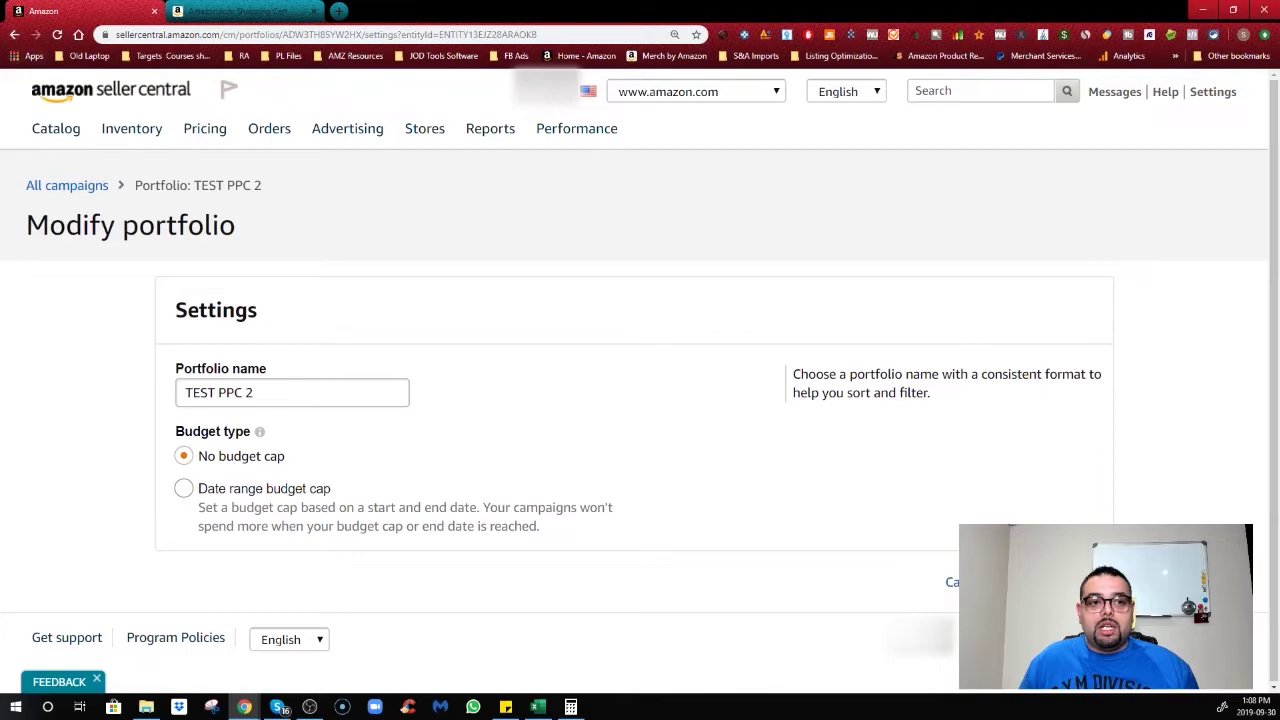
{"action": "left_click", "coordinate": [15, 35]}
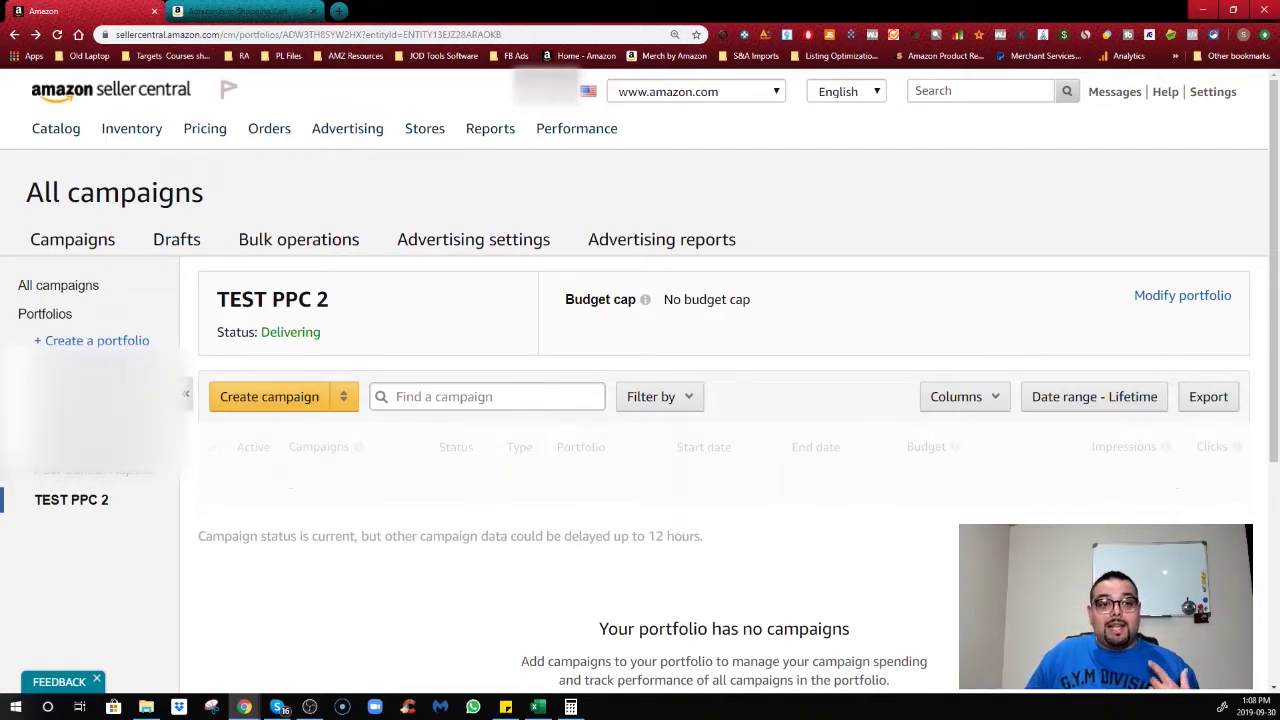
Open an existing portfolio that already contains campaigns and examine its performance chart and campaign table.
{"action": "scroll", "coordinate": [177, 522], "scroll_direction": "down", "scroll_amount": 2}
{"action": "scroll", "coordinate": [110, 370], "scroll_direction": "down", "scroll_amount": 2}
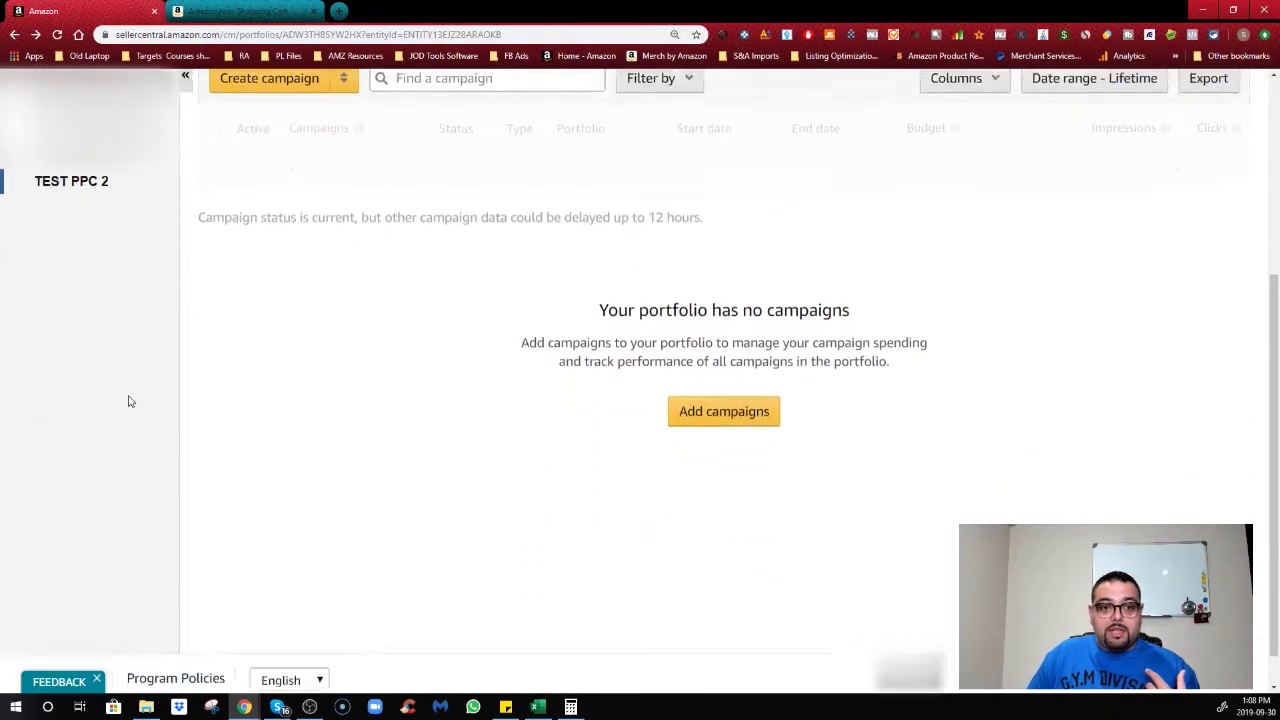
{"action": "scroll", "coordinate": [128, 401], "scroll_direction": "down", "scroll_amount": 1}
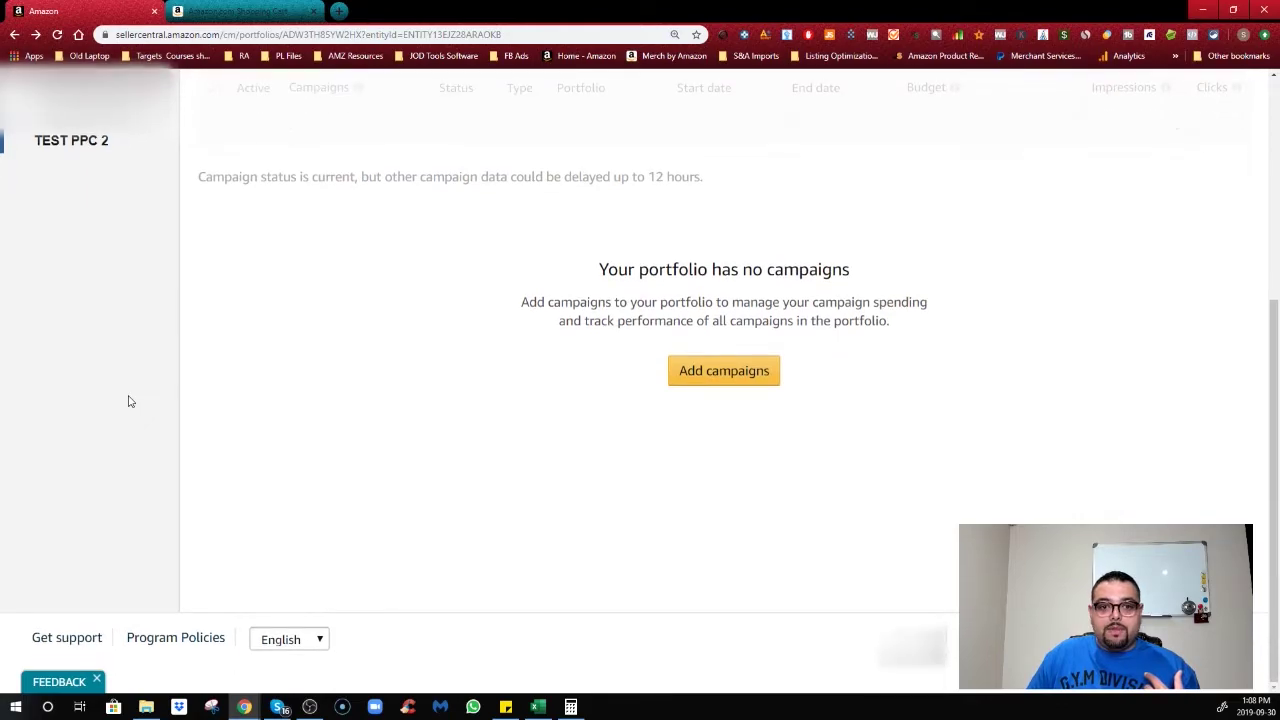
{"action": "scroll", "coordinate": [128, 401], "scroll_direction": "up", "scroll_amount": 5}
{"action": "left_click", "coordinate": [90, 380]}
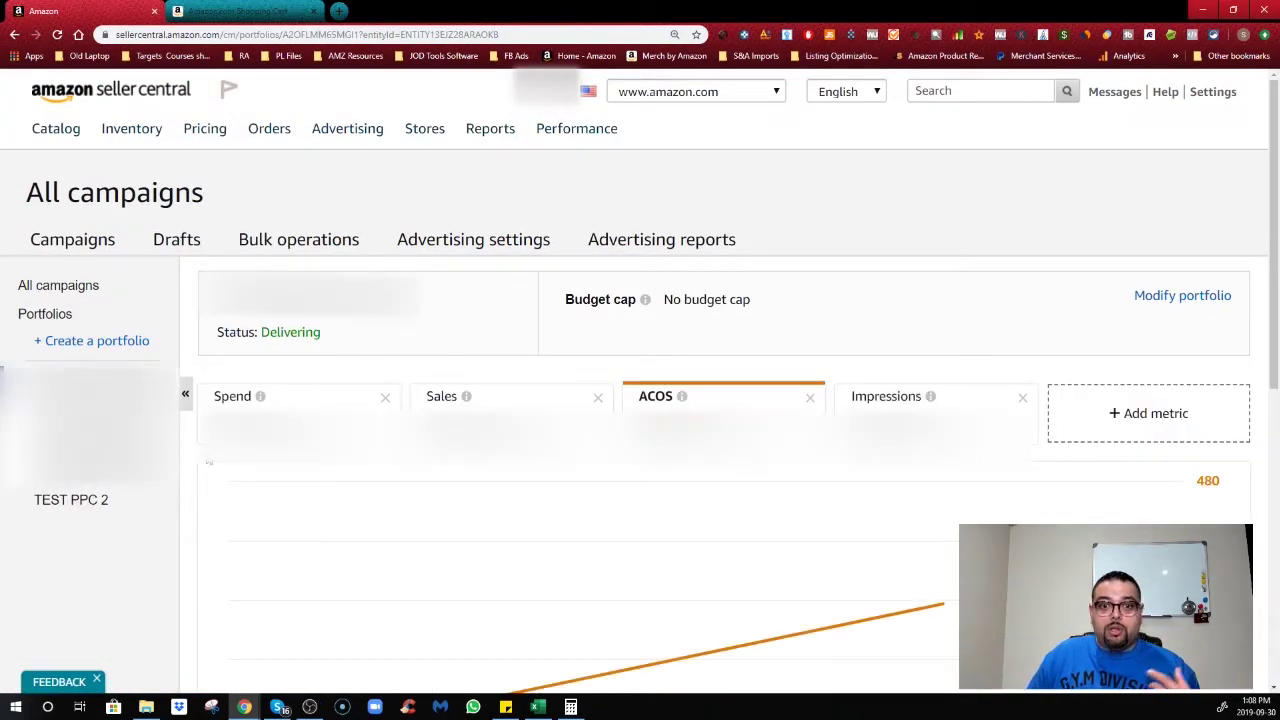
{"action": "scroll", "coordinate": [271, 466], "scroll_direction": "down", "scroll_amount": 5}
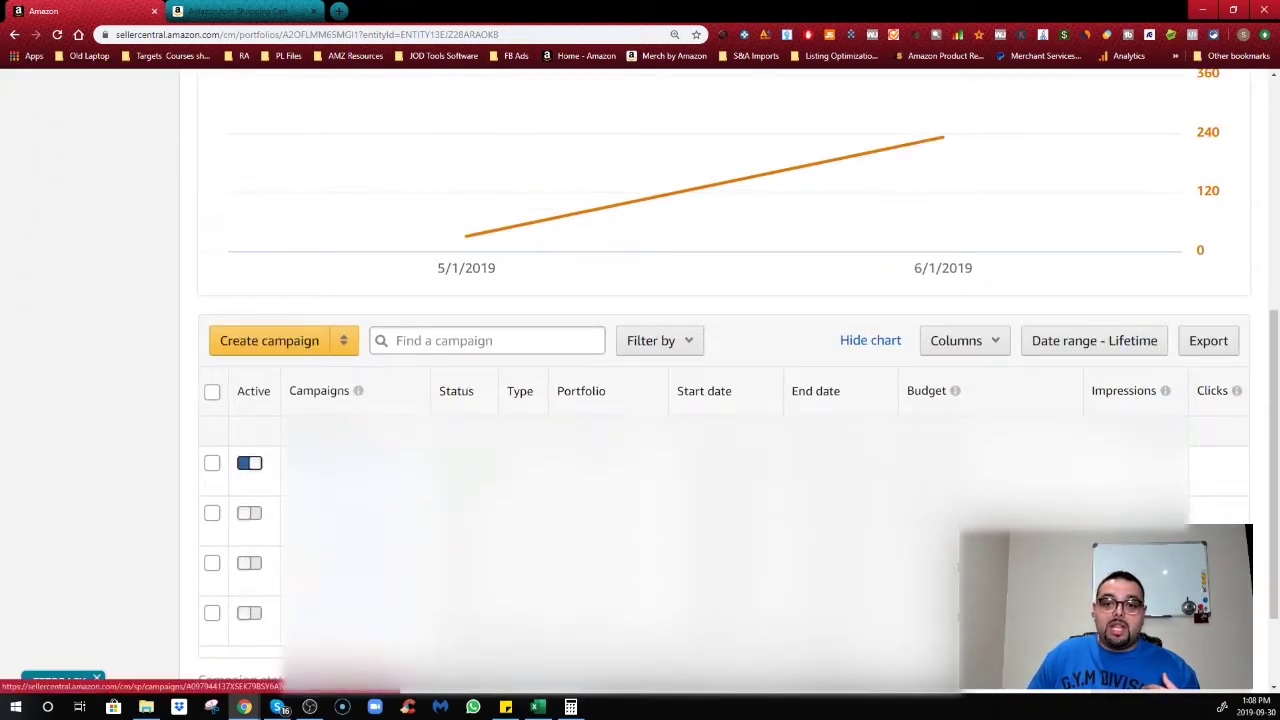
{"action": "scroll", "coordinate": [640, 400], "scroll_direction": "down", "scroll_amount": 2}
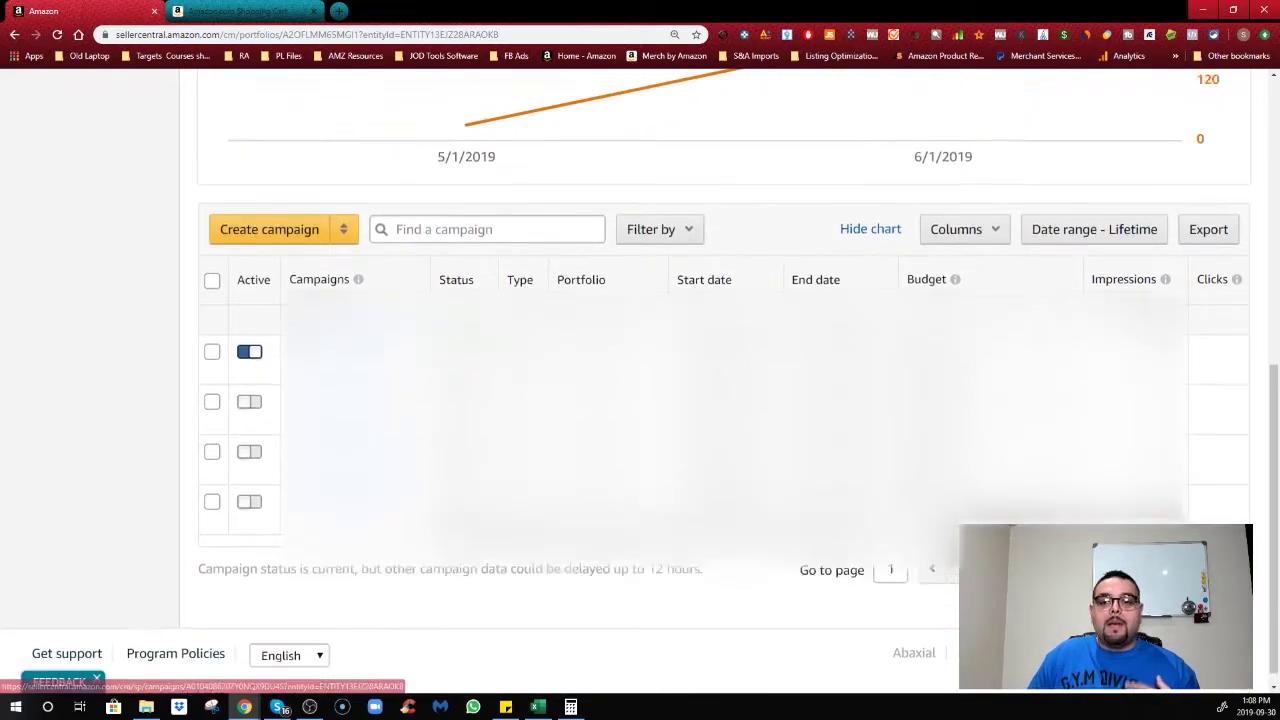
{"action": "scroll", "coordinate": [640, 400], "scroll_direction": "up", "scroll_amount": 3}
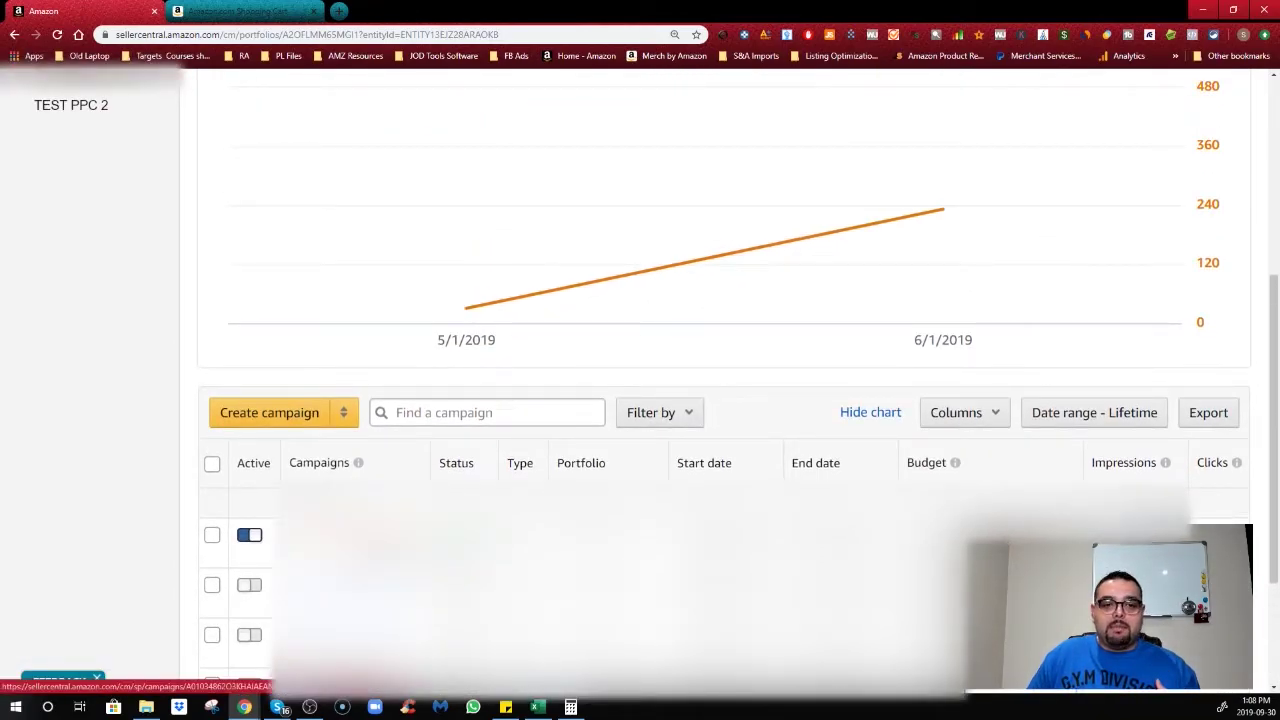
Open the portfolio's active campaign and examine its sales and ACOS chart and its ad group table.
{"action": "left_click", "coordinate": [349, 537]}
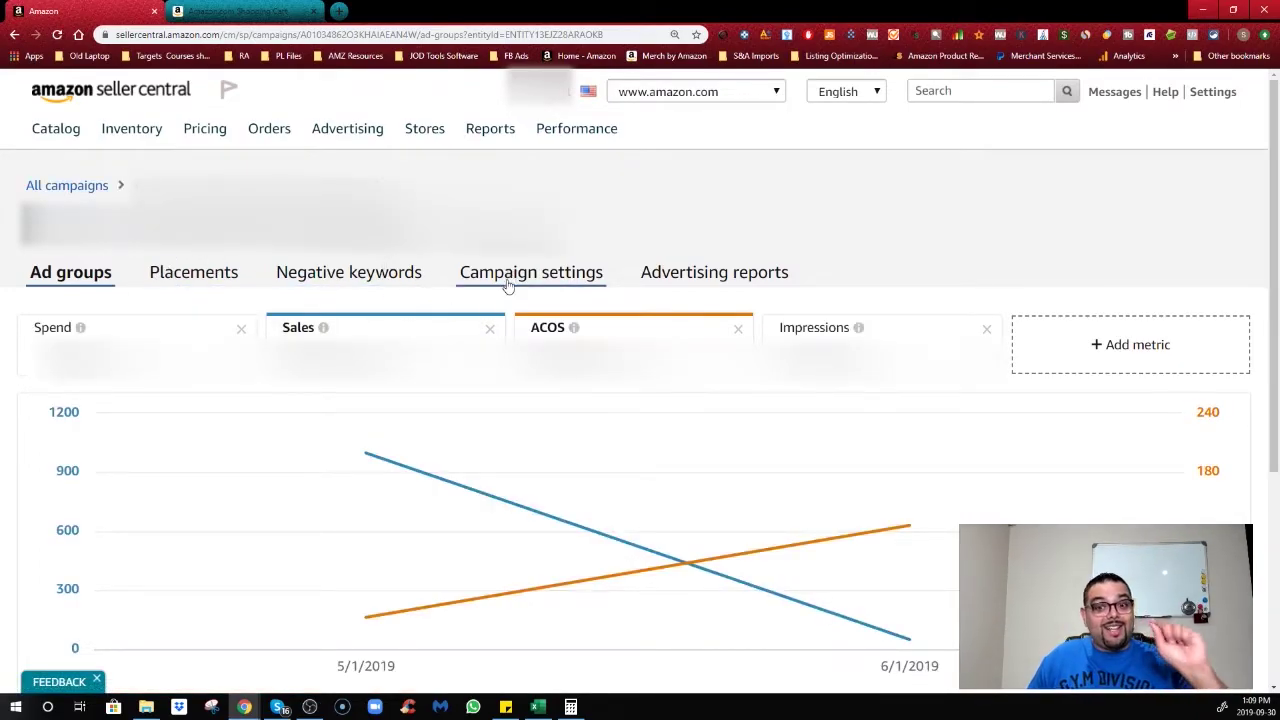
{"action": "scroll", "coordinate": [495, 365], "scroll_direction": "down", "scroll_amount": 3}
{"action": "scroll", "coordinate": [420, 300], "scroll_direction": "up", "scroll_amount": 3}
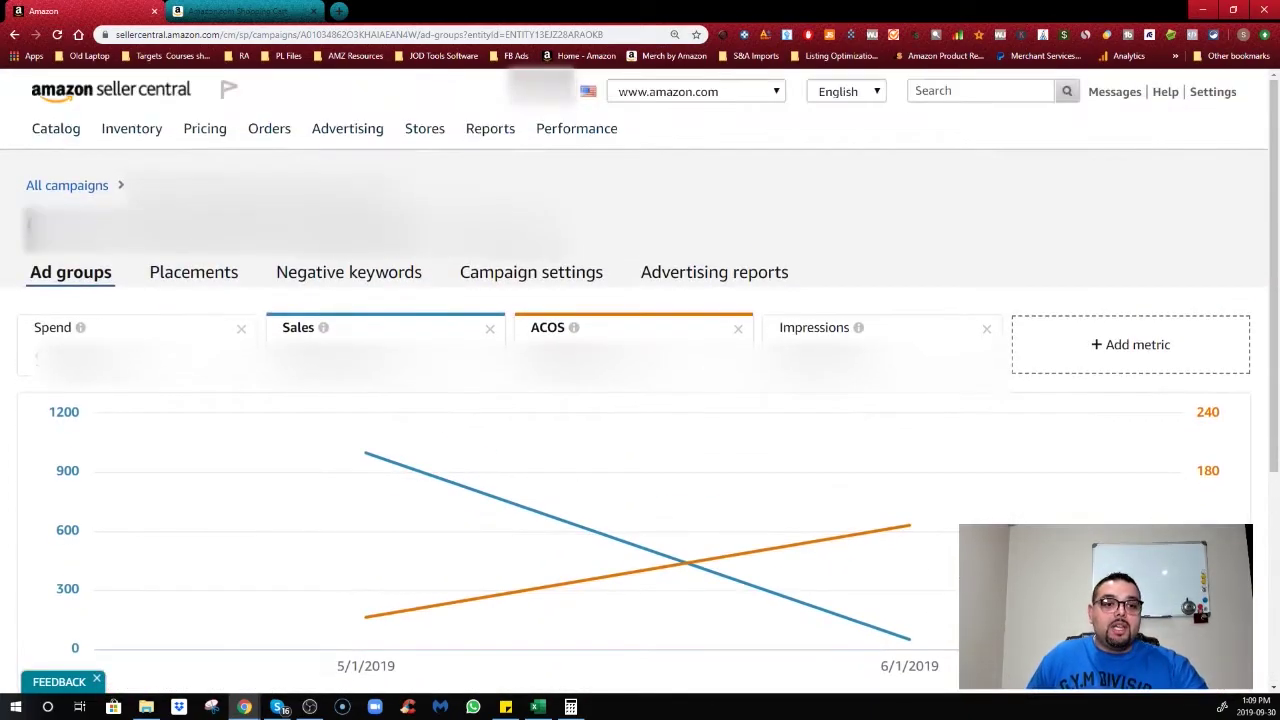
{"action": "scroll", "coordinate": [100, 351], "scroll_direction": "down", "scroll_amount": 3}
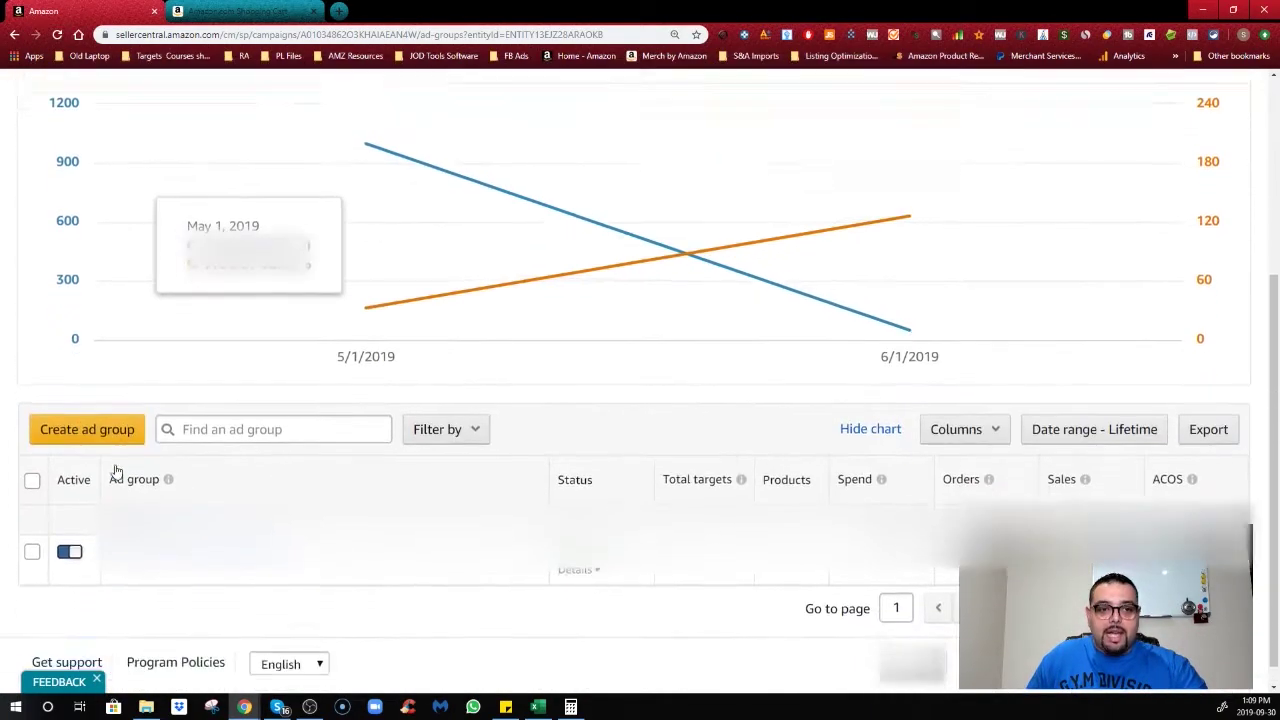
{"action": "scroll", "coordinate": [117, 432], "scroll_direction": "up", "scroll_amount": 3}
{"action": "scroll", "coordinate": [100, 471], "scroll_direction": "down", "scroll_amount": 4}
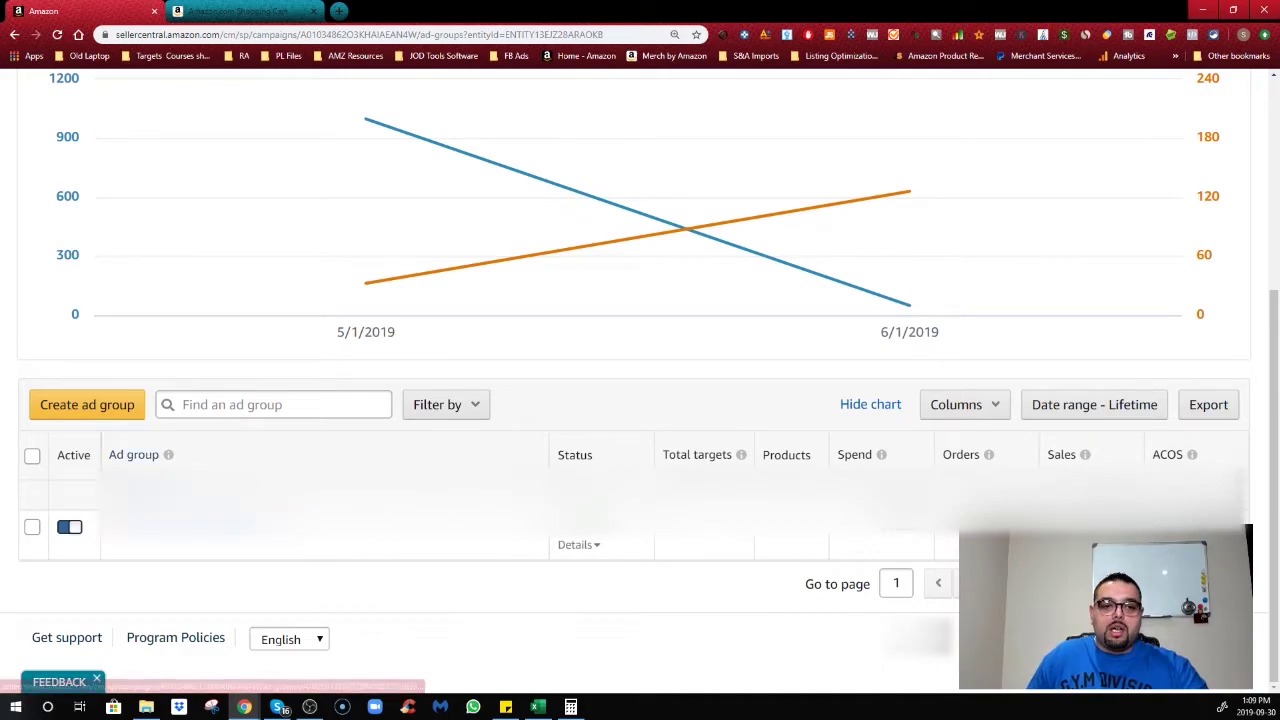
{"action": "scroll", "coordinate": [241, 577], "scroll_direction": "up", "scroll_amount": 4}
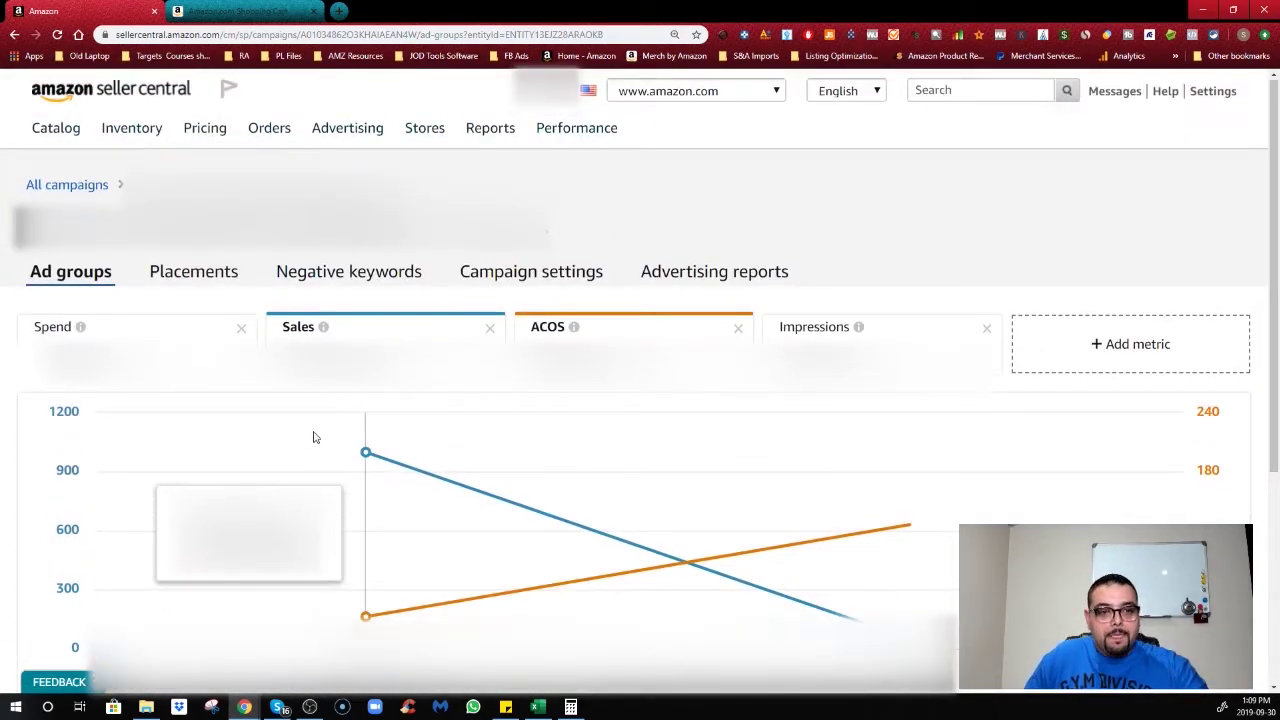
Open the campaign's placement report, look through its metric columns and widen the Placement column to fit the full placement names.
{"action": "left_click", "coordinate": [221, 282]}
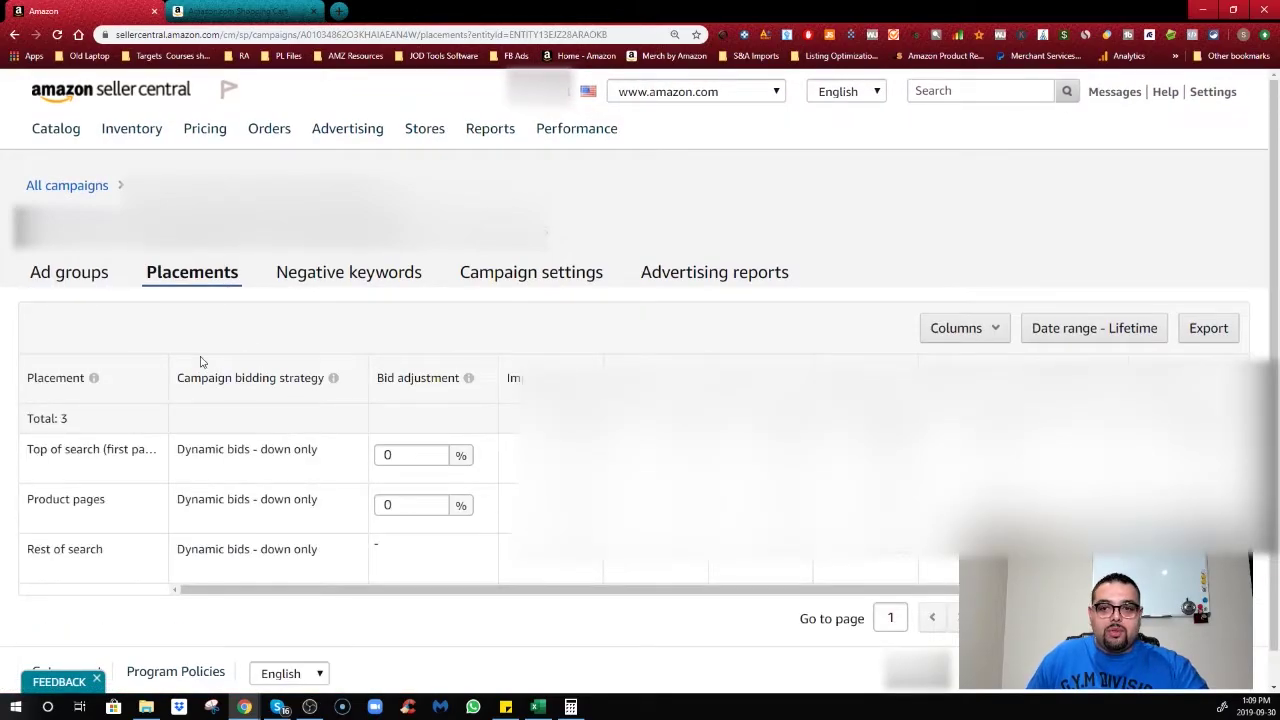
{"action": "scroll", "coordinate": [200, 362], "scroll_direction": "down", "scroll_amount": 1}
{"action": "left_click_drag", "start_coordinate": [267, 554], "coordinate": [352, 562]}
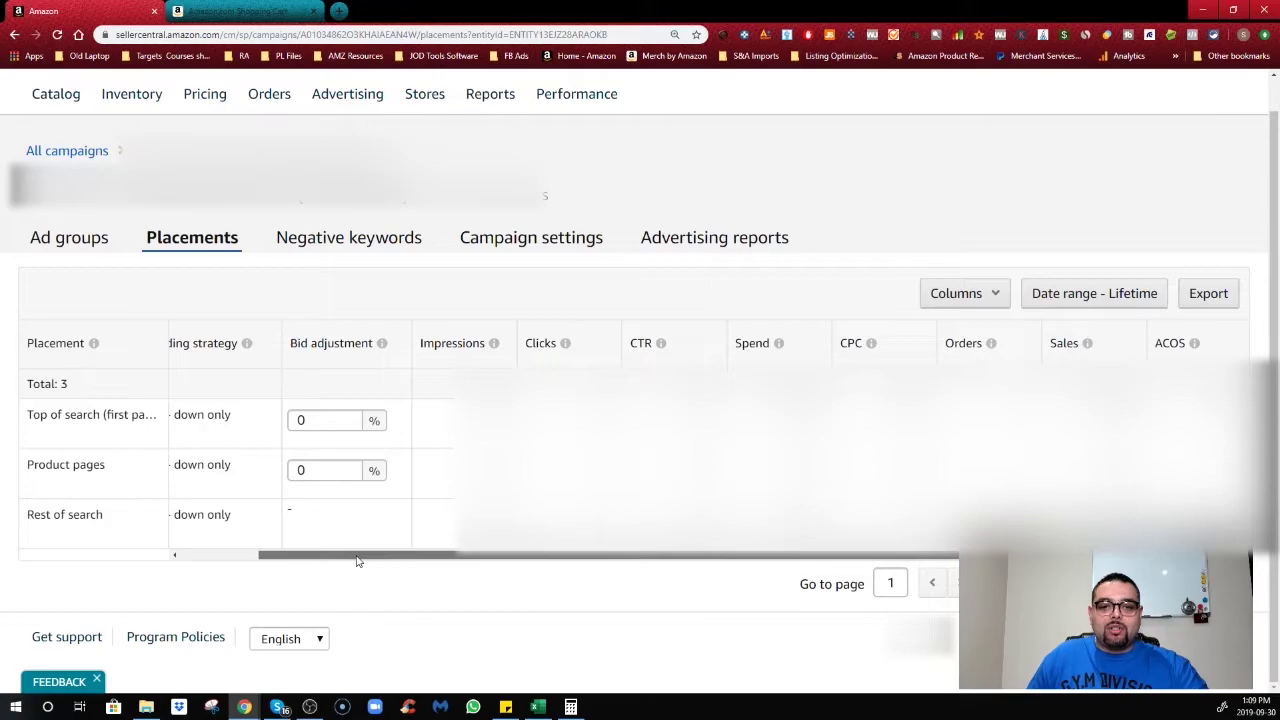
{"action": "left_click_drag", "start_coordinate": [357, 561], "coordinate": [212, 552]}
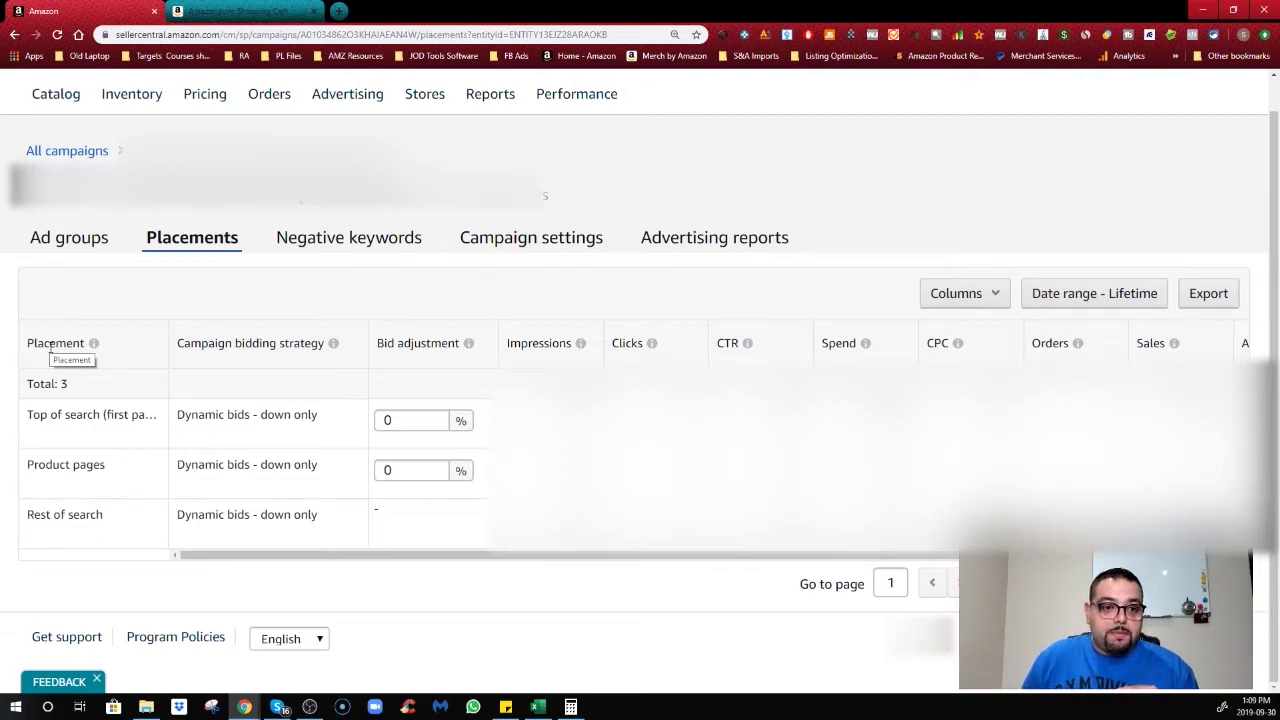
{"action": "left_click_drag", "start_coordinate": [165, 332], "coordinate": [249, 335]}
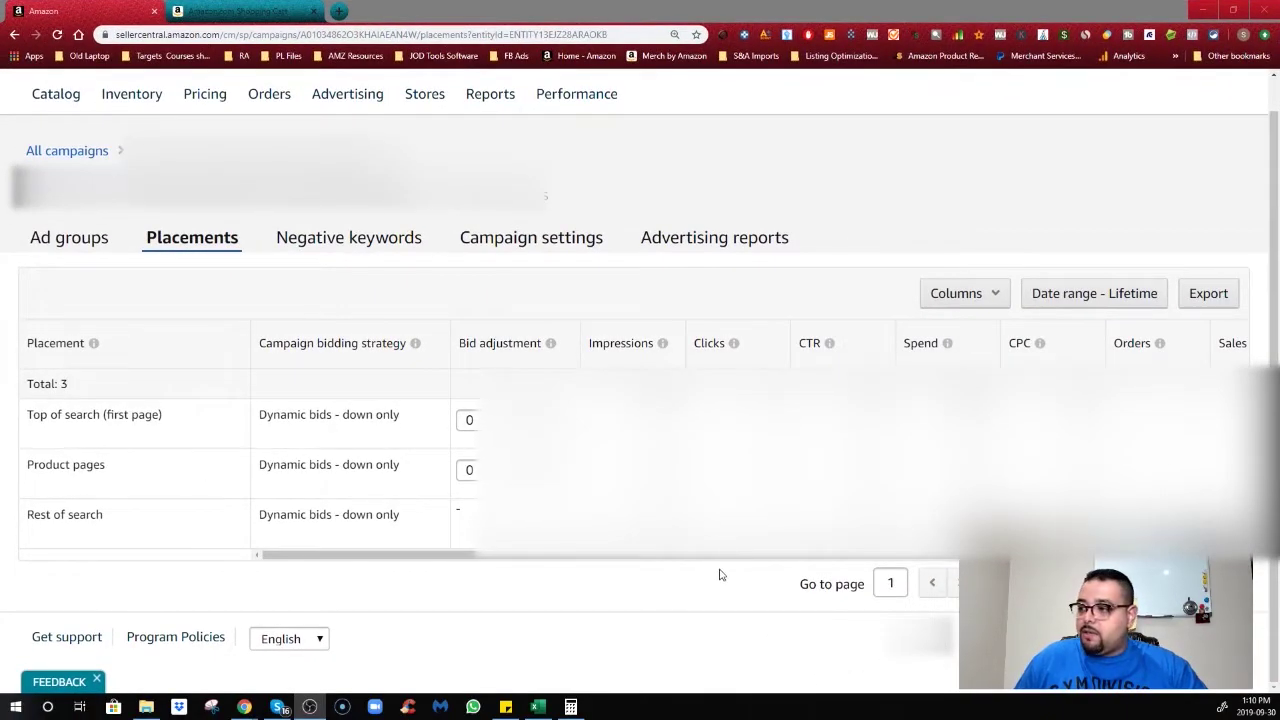
Compare the ACOS values across the placements, highlighting the figure for Top of search (first page).
{"action": "left_click_drag", "start_coordinate": [648, 556], "coordinate": [766, 561]}
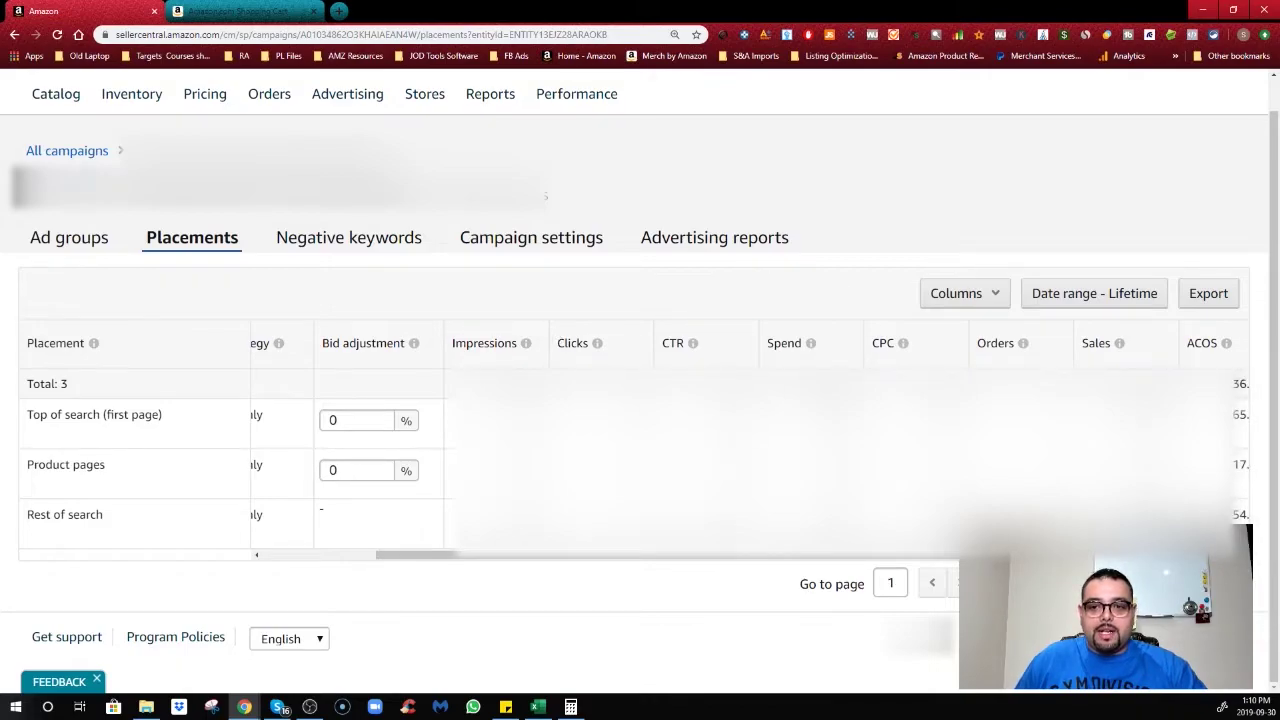
{"action": "left_click_drag", "start_coordinate": [748, 561], "coordinate": [763, 563]}
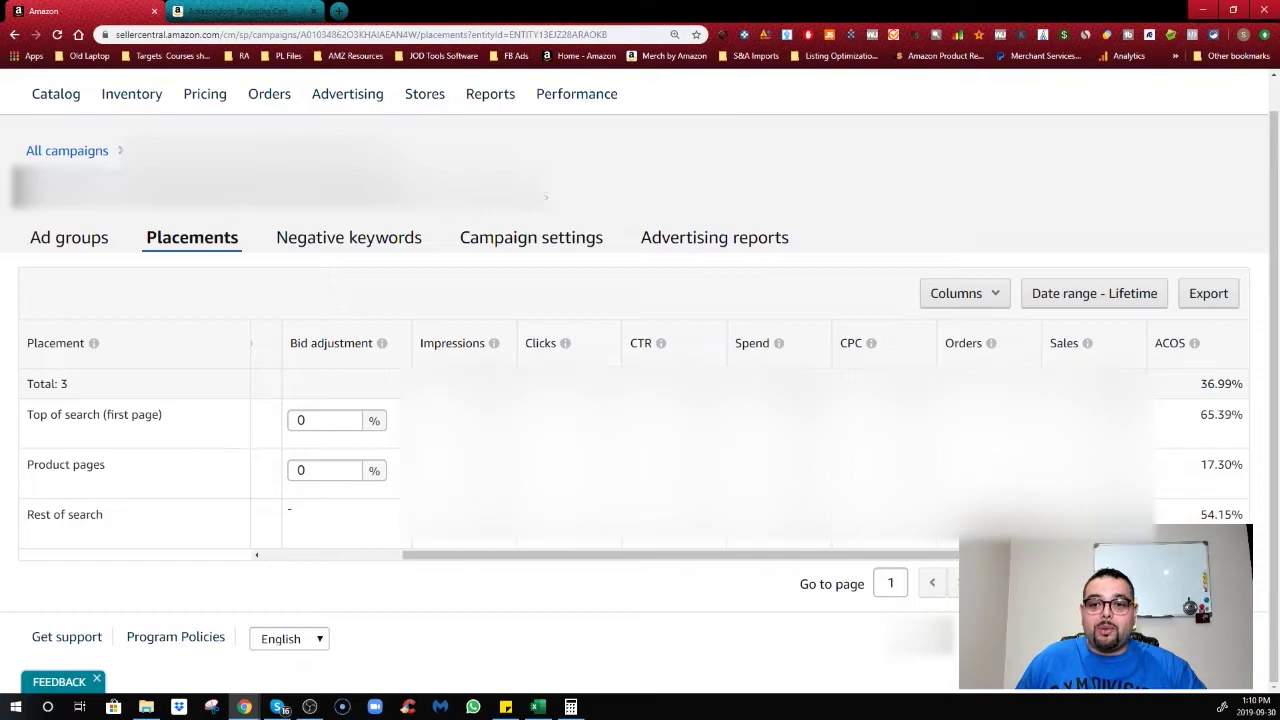
{"action": "mouse_move", "coordinate": [1192, 346]}
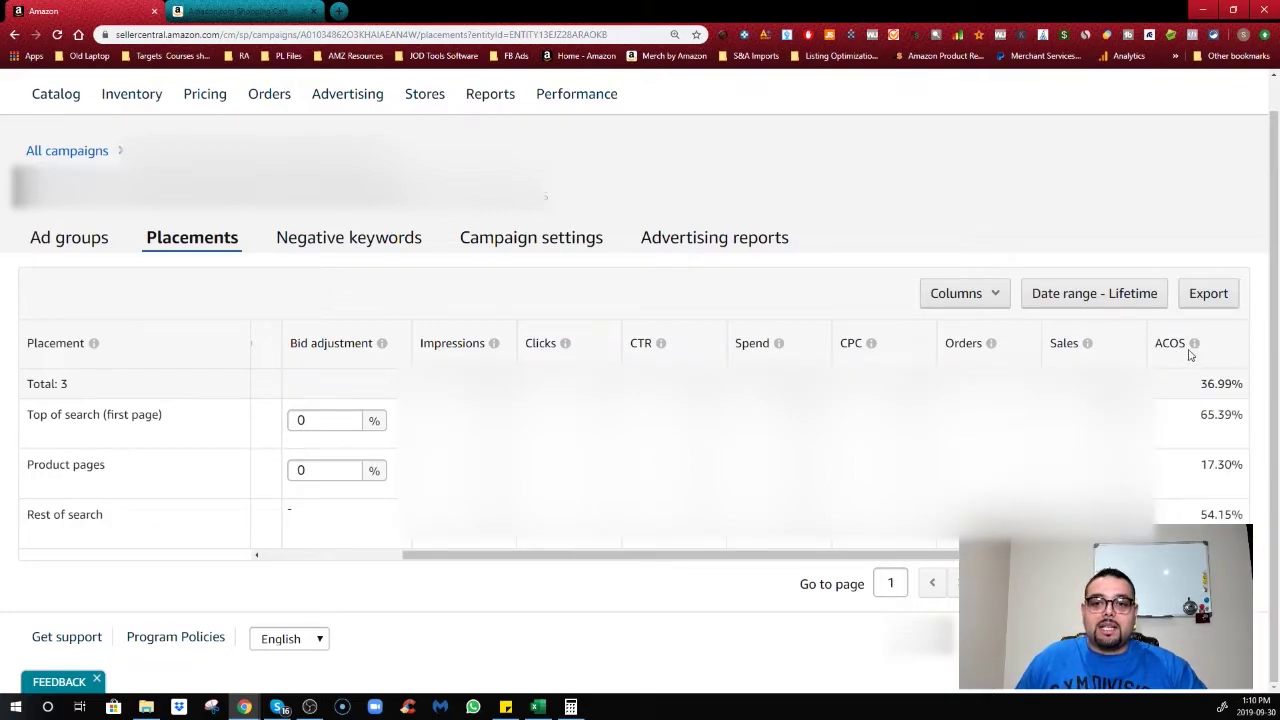
{"action": "left_click_drag", "start_coordinate": [1203, 383], "coordinate": [1237, 416]}
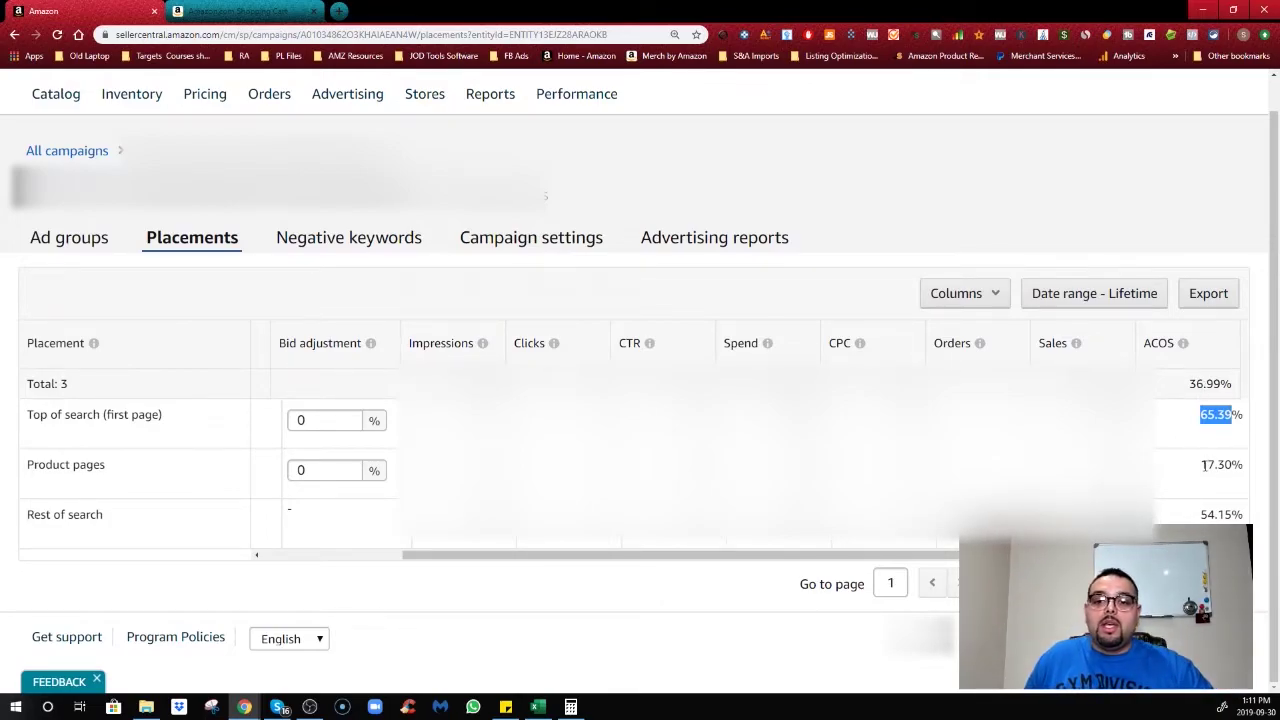
Highlight the ACOS figure for Product pages and try a 100% bid adjustment on that placement.
{"action": "left_click_drag", "start_coordinate": [1200, 464], "coordinate": [1248, 463]}
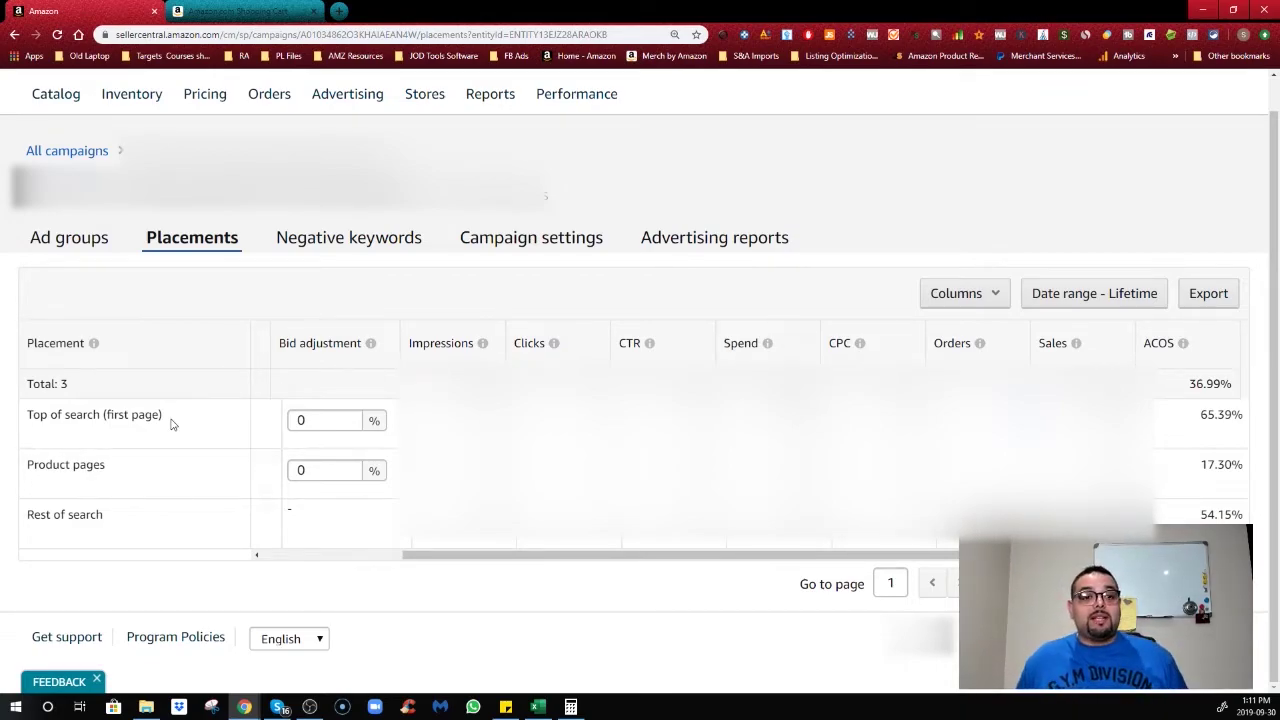
{"action": "left_click", "coordinate": [321, 468]}
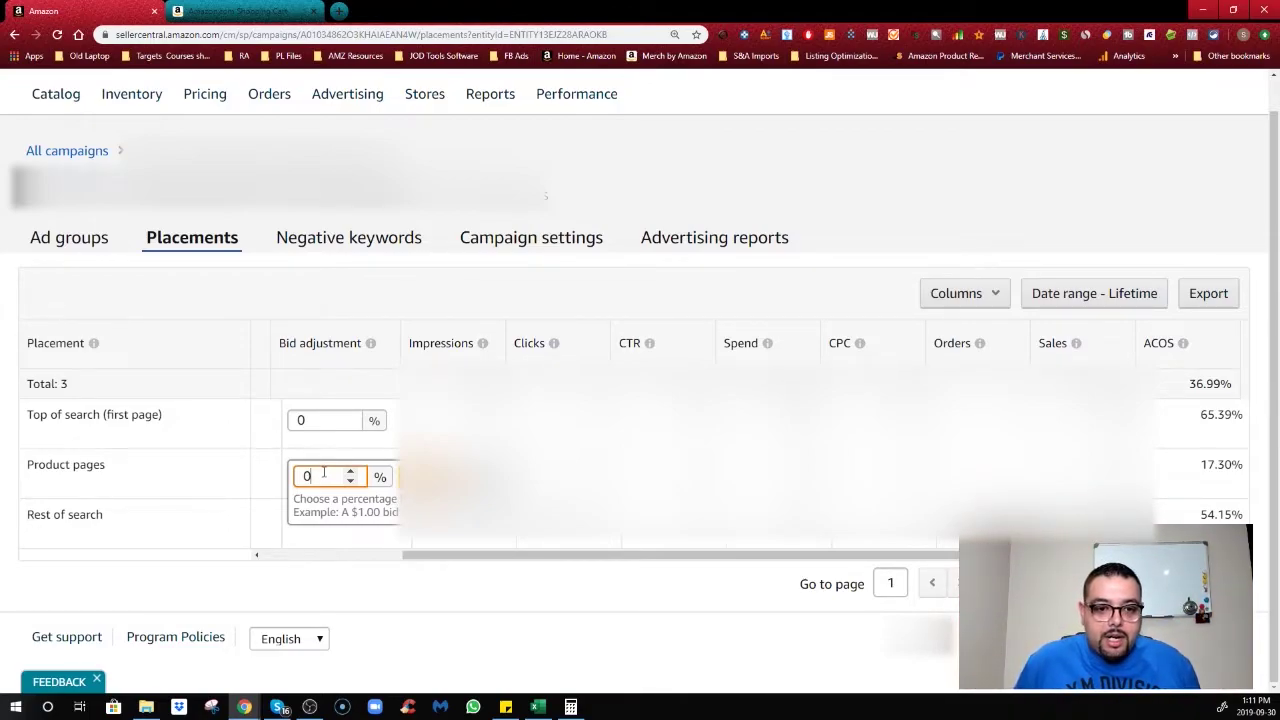
{"action": "type", "text": "100"}
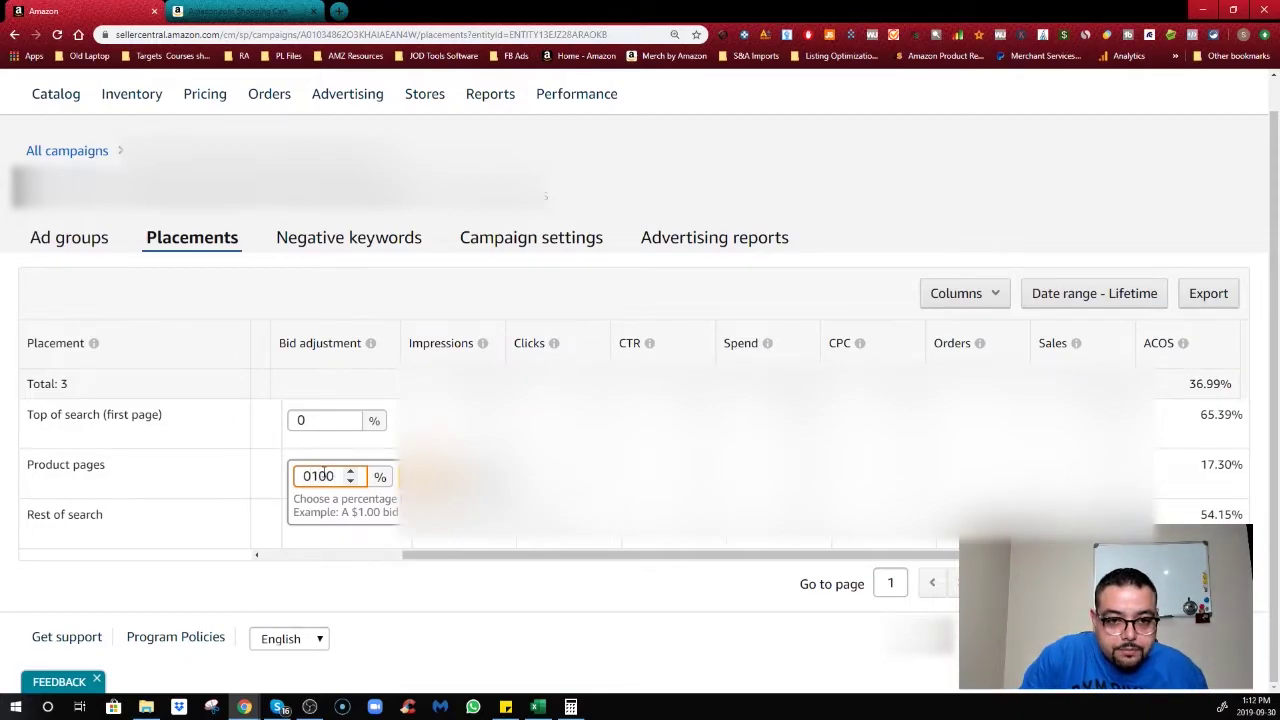
{"action": "key", "text": "BackSpace"}
{"action": "key", "text": "BackSpace"}
{"action": "key", "text": "BackSpace"}
{"action": "key", "text": "BackSpace"}
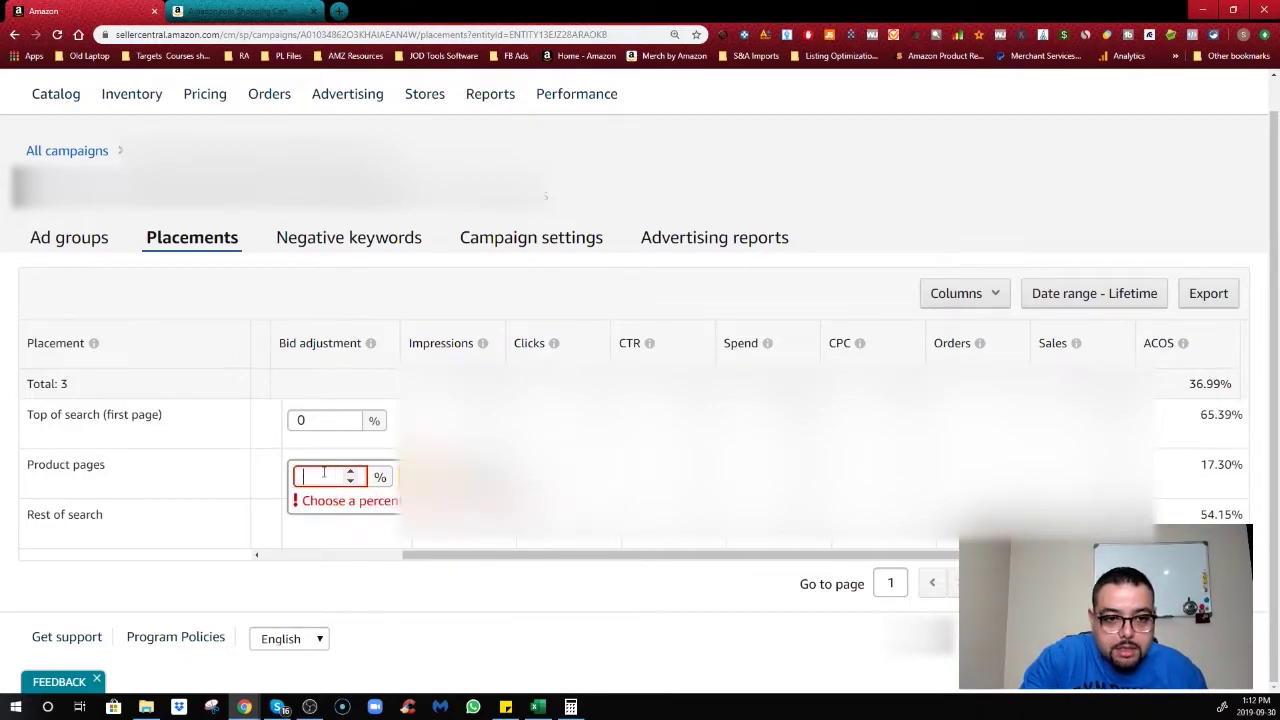
{"action": "type", "text": "100"}
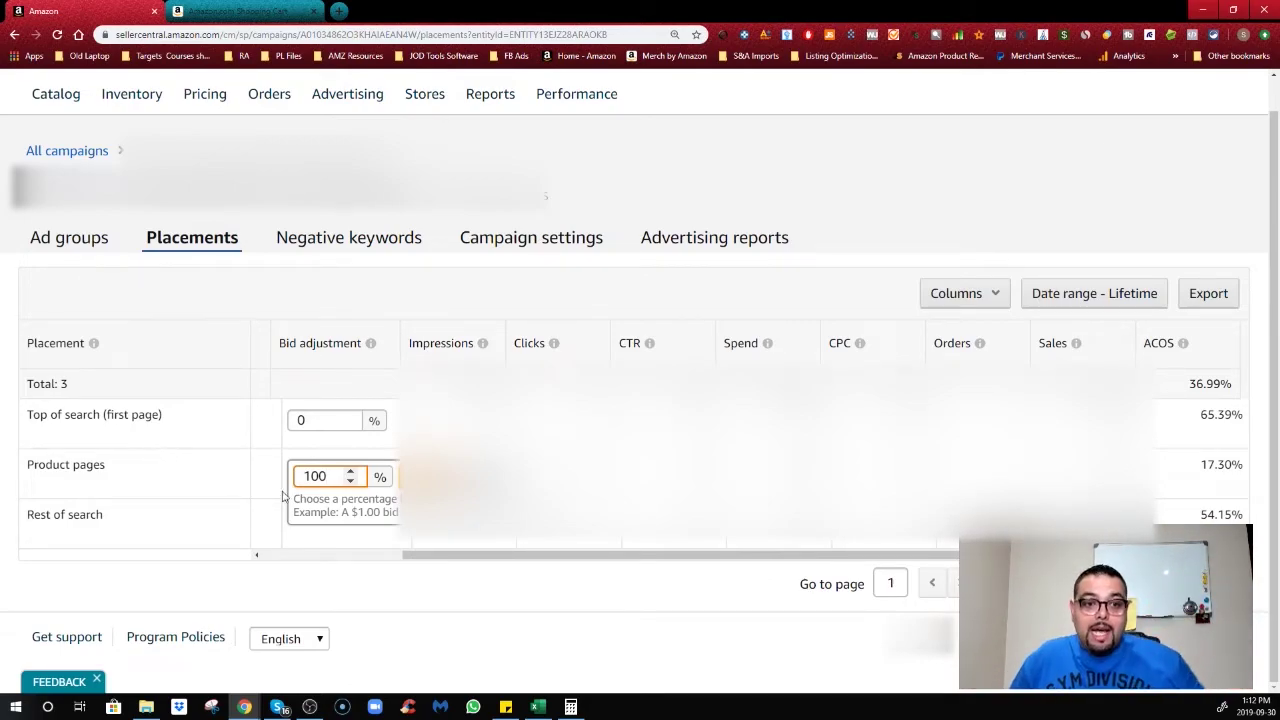
Try a 50% bid adjustment for the Top of search (first page) placement and leave it unsaved.
{"action": "left_click", "coordinate": [334, 425]}
{"action": "key", "text": "BackSpace"}
{"action": "type", "text": "50"}
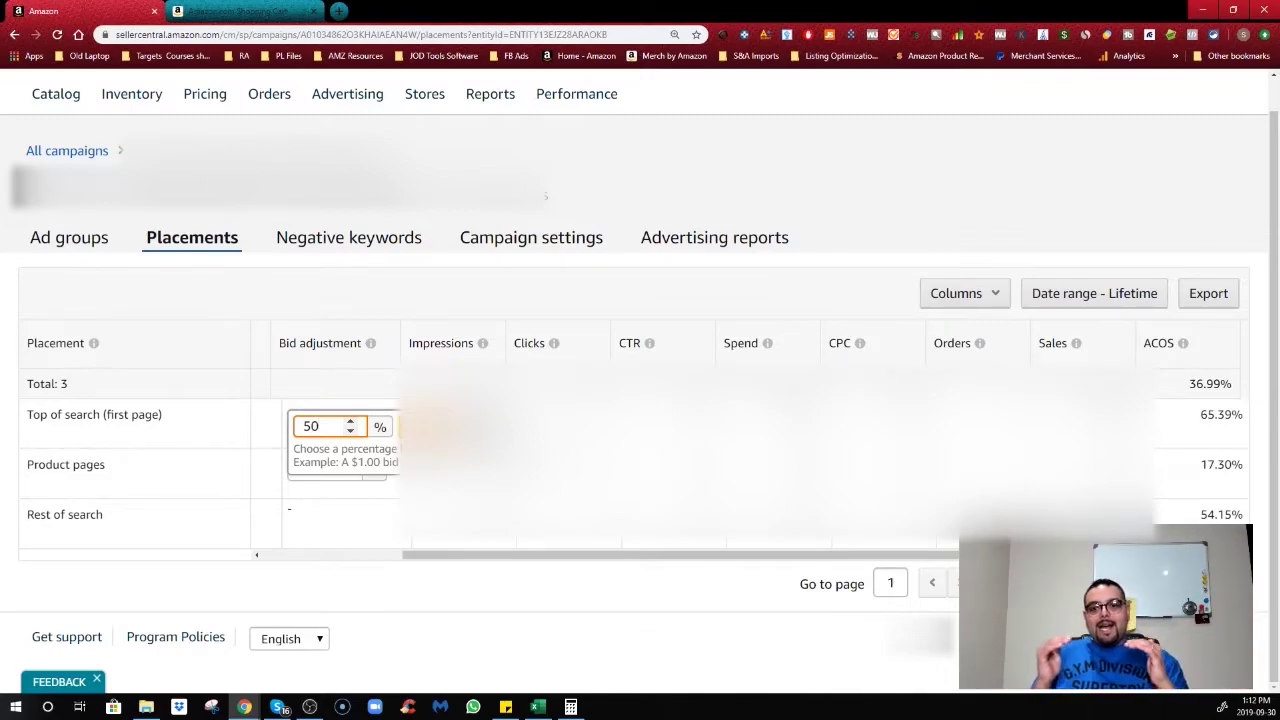
{"action": "left_click", "coordinate": [720, 207]}
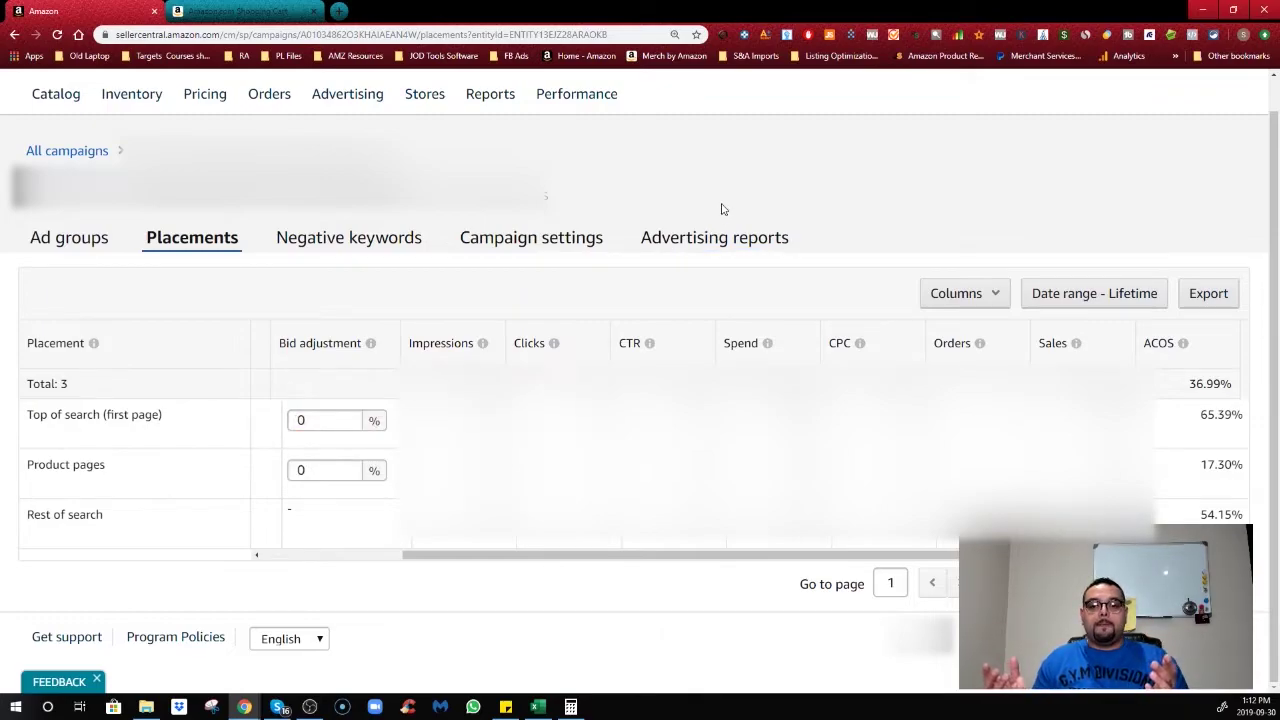
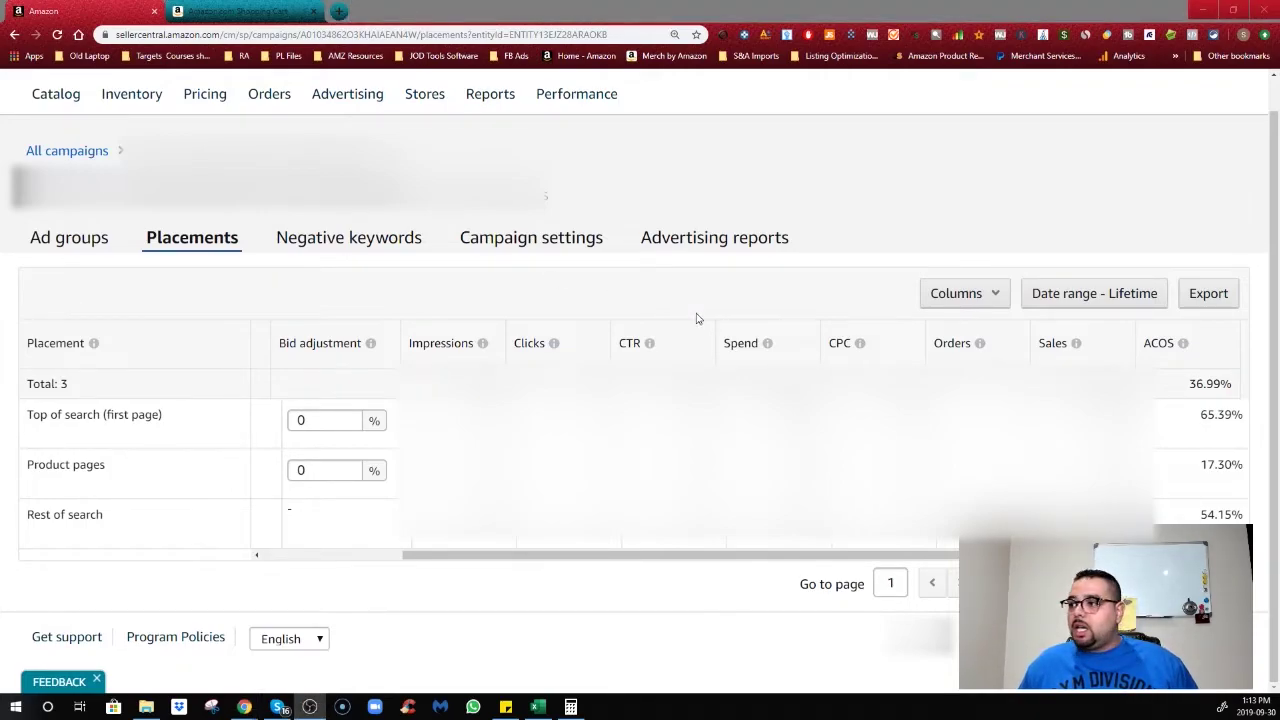
Open the campaign settings and highlight the full campaign name to review its naming.
{"action": "left_click", "coordinate": [522, 237]}
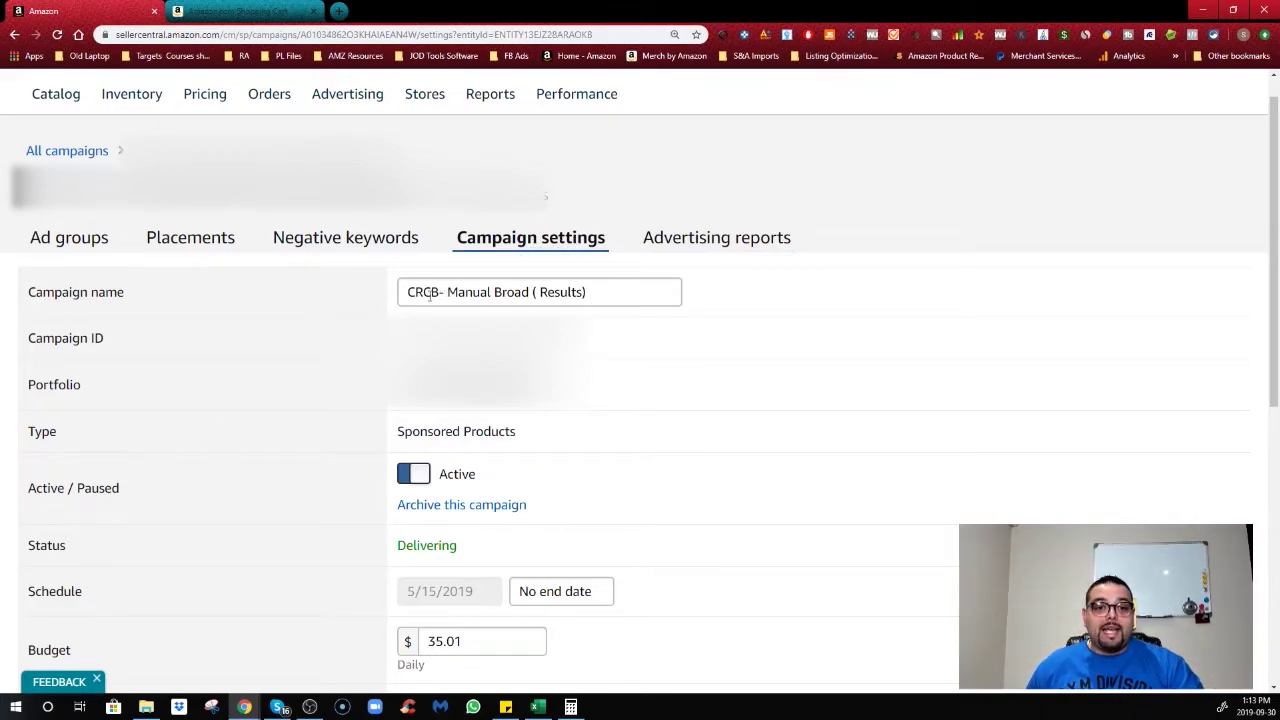
{"action": "left_click_drag", "start_coordinate": [399, 292], "coordinate": [605, 290]}
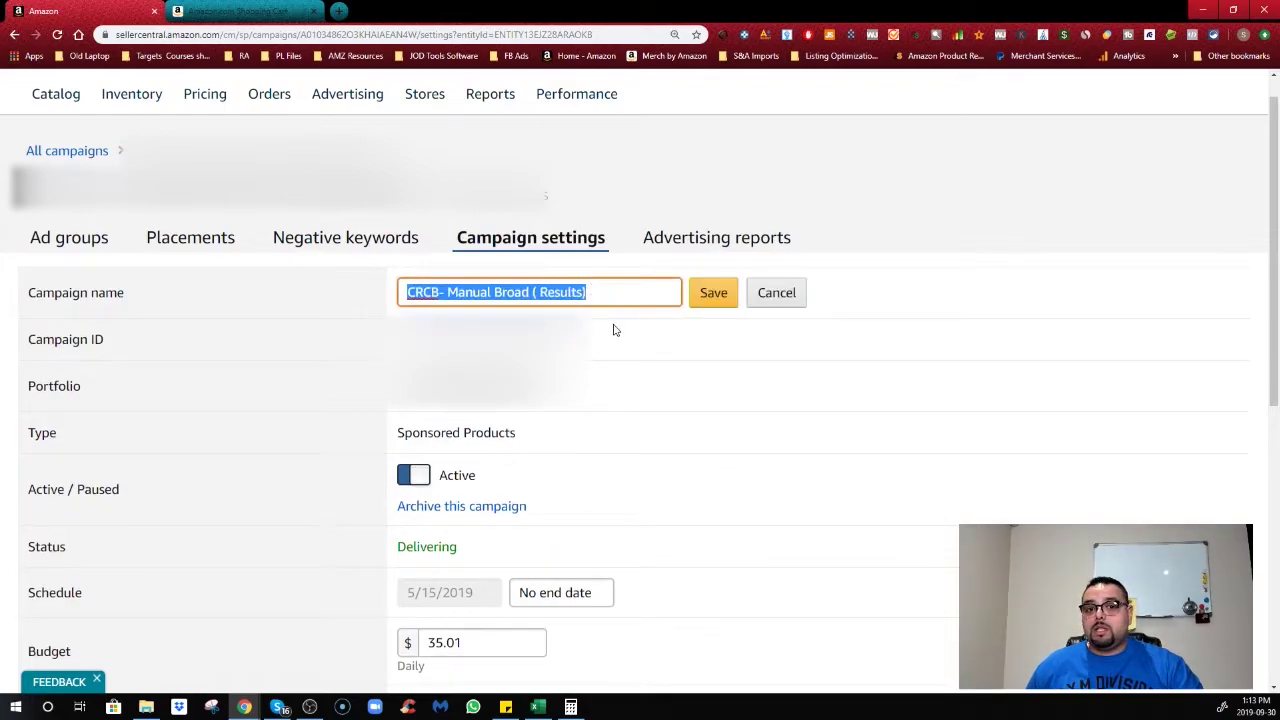
{"action": "left_click", "coordinate": [617, 337]}
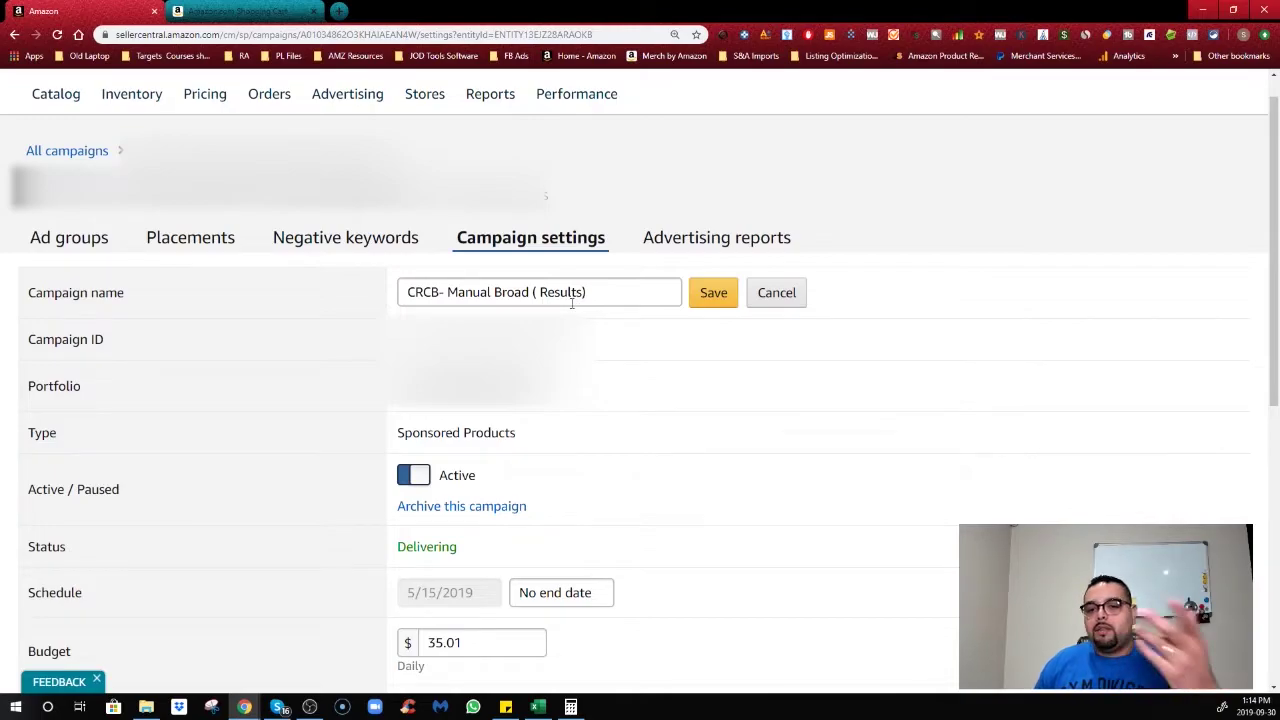
Open the campaign's portfolio assignment and look through the portfolios available for it.
{"action": "scroll", "coordinate": [640, 400], "scroll_direction": "down", "scroll_amount": 1}
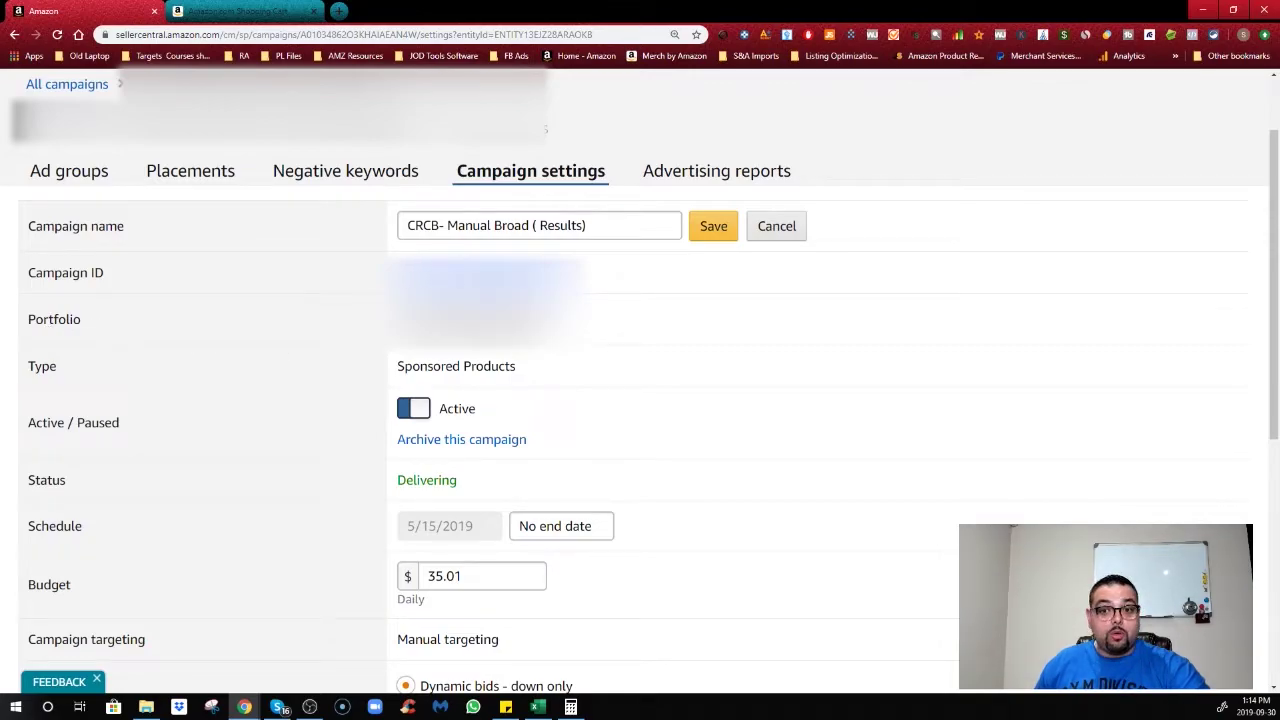
{"action": "left_click", "coordinate": [520, 320]}
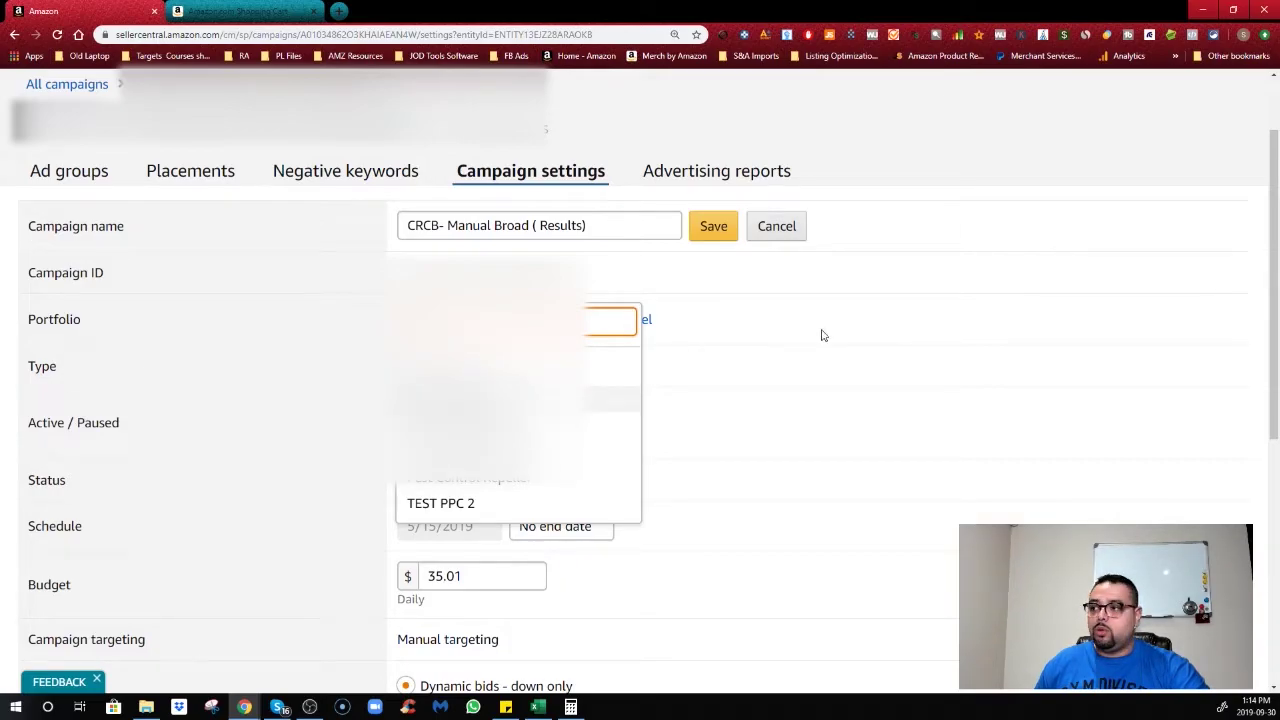
{"action": "left_click", "coordinate": [580, 397]}
Examine the campaign's daily budget, targeting type, bidding strategy options and bid adjustments by placement.
{"action": "scroll", "coordinate": [514, 371], "scroll_direction": "down", "scroll_amount": 2}
{"action": "scroll", "coordinate": [432, 297], "scroll_direction": "down", "scroll_amount": 3}
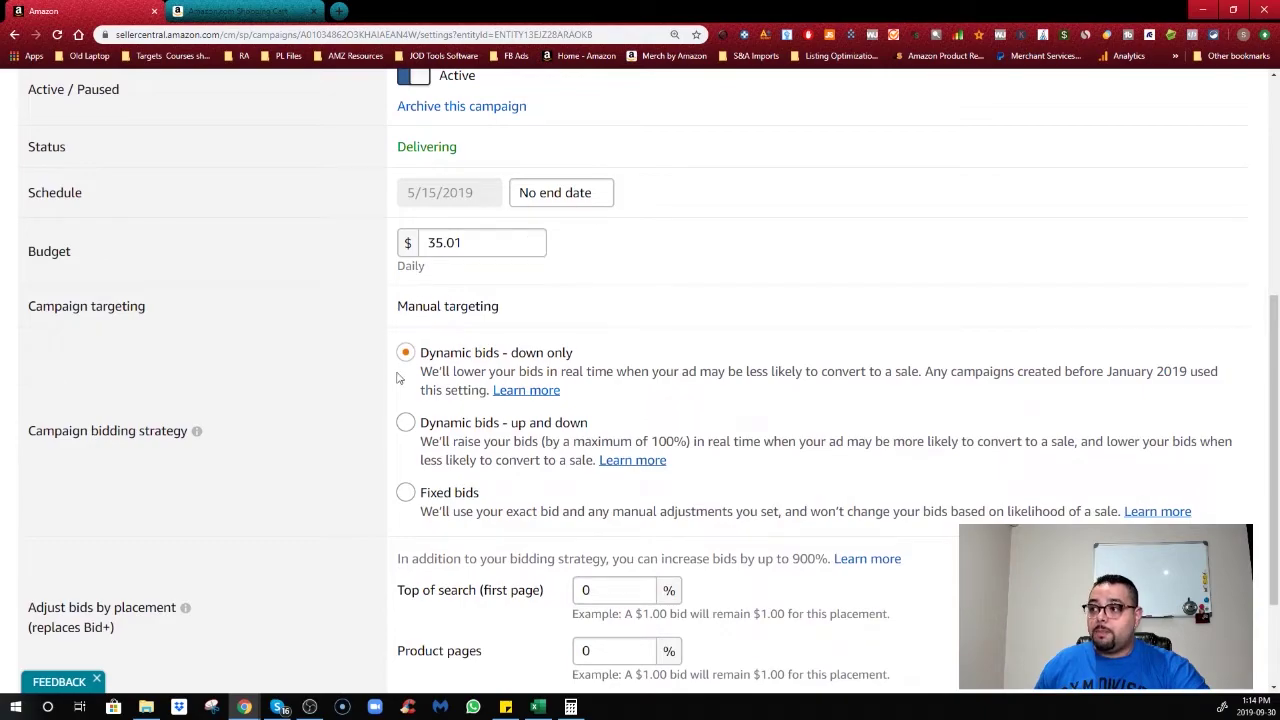
{"action": "scroll", "coordinate": [397, 374], "scroll_direction": "down", "scroll_amount": 2}
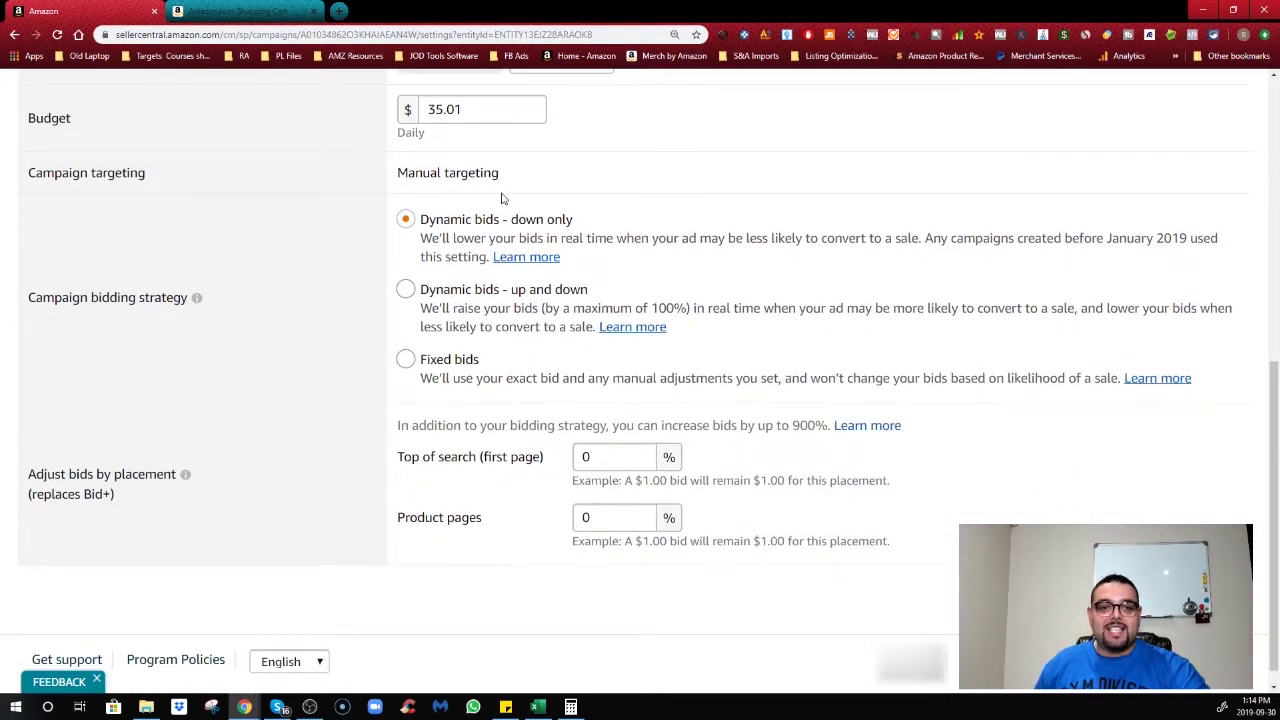
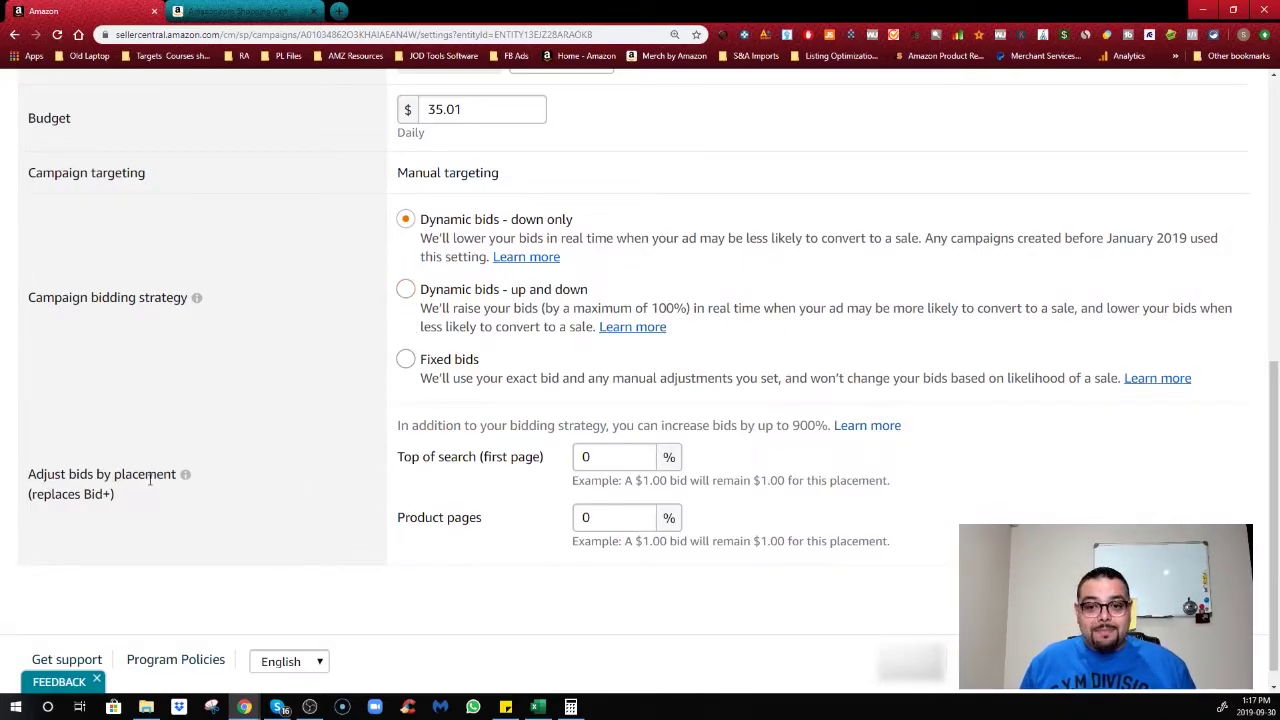
{"action": "scroll", "coordinate": [288, 480], "scroll_direction": "up", "scroll_amount": 5}
{"action": "scroll", "coordinate": [201, 300], "scroll_direction": "down", "scroll_amount": 5}
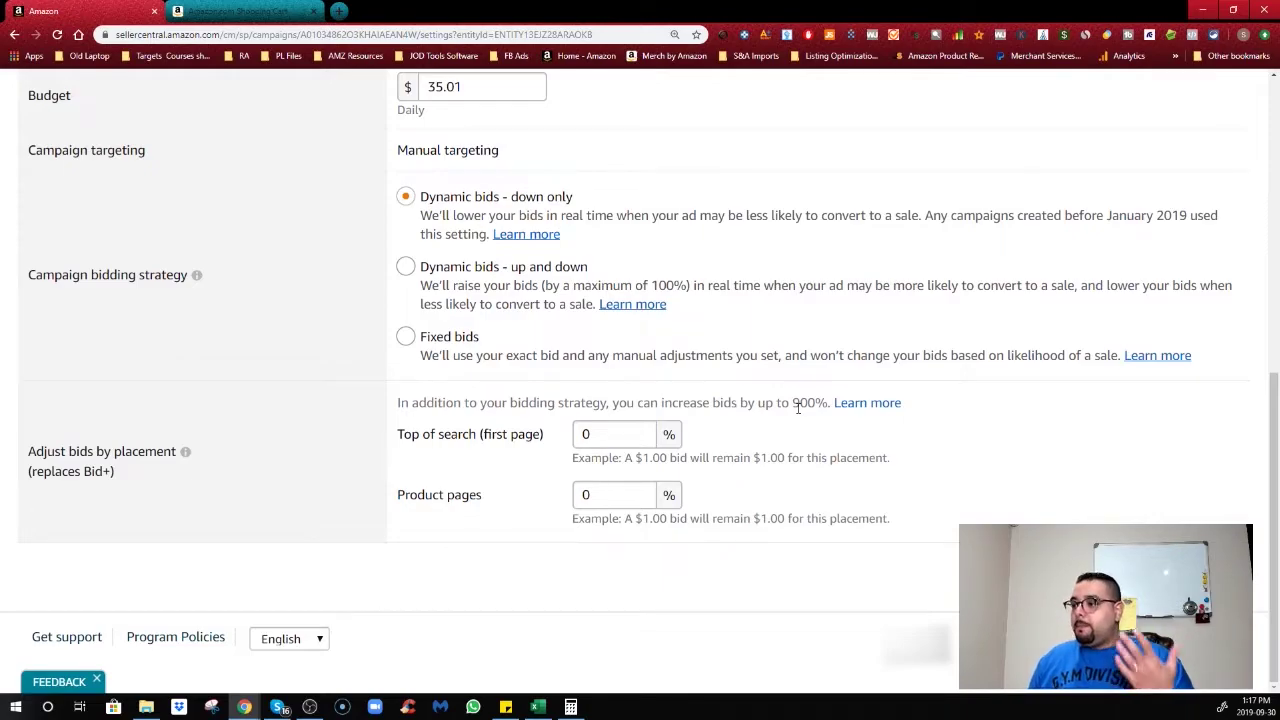
Enter a 100% bid adjustment for Top of search (first page) in the campaign settings and raise it to 300%.
{"action": "left_click", "coordinate": [604, 432]}
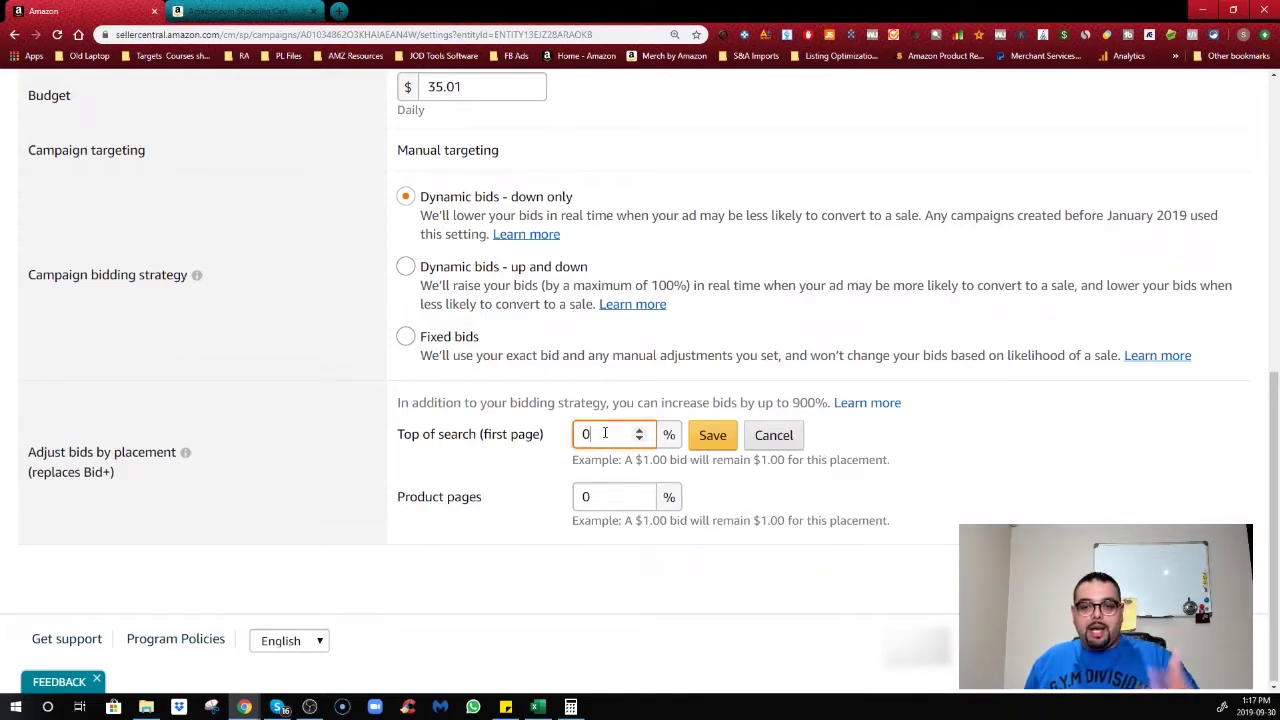
{"action": "key", "text": "BackSpace"}
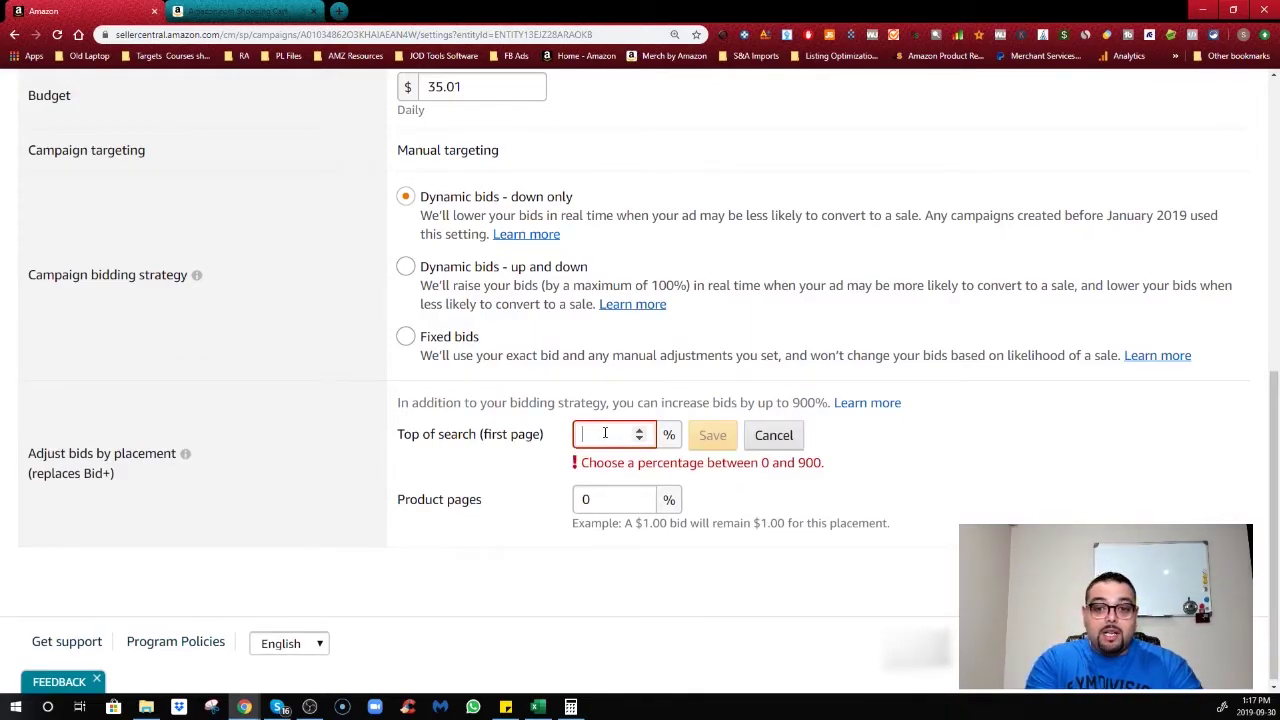
{"action": "type", "text": "100"}
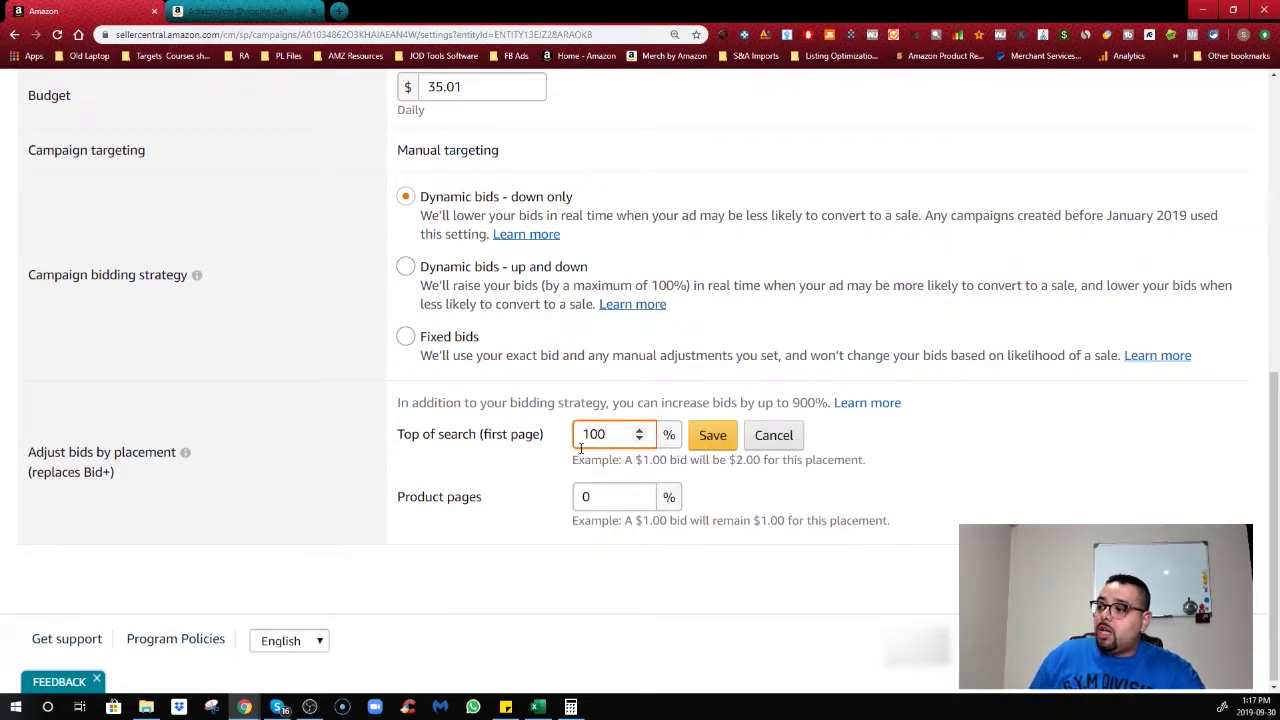
{"action": "left_click_drag", "start_coordinate": [604, 433], "coordinate": [508, 432]}
{"action": "type", "text": "300"}
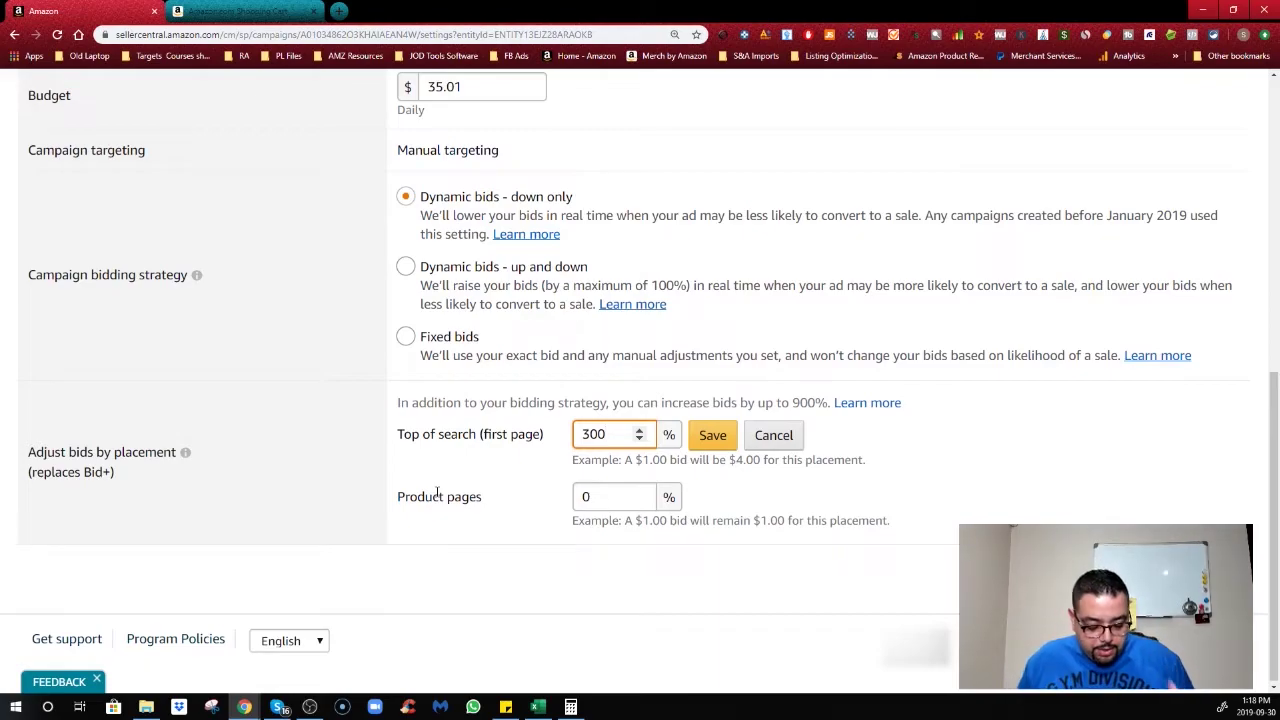
{"action": "scroll", "coordinate": [428, 493], "scroll_direction": "up", "scroll_amount": 10}
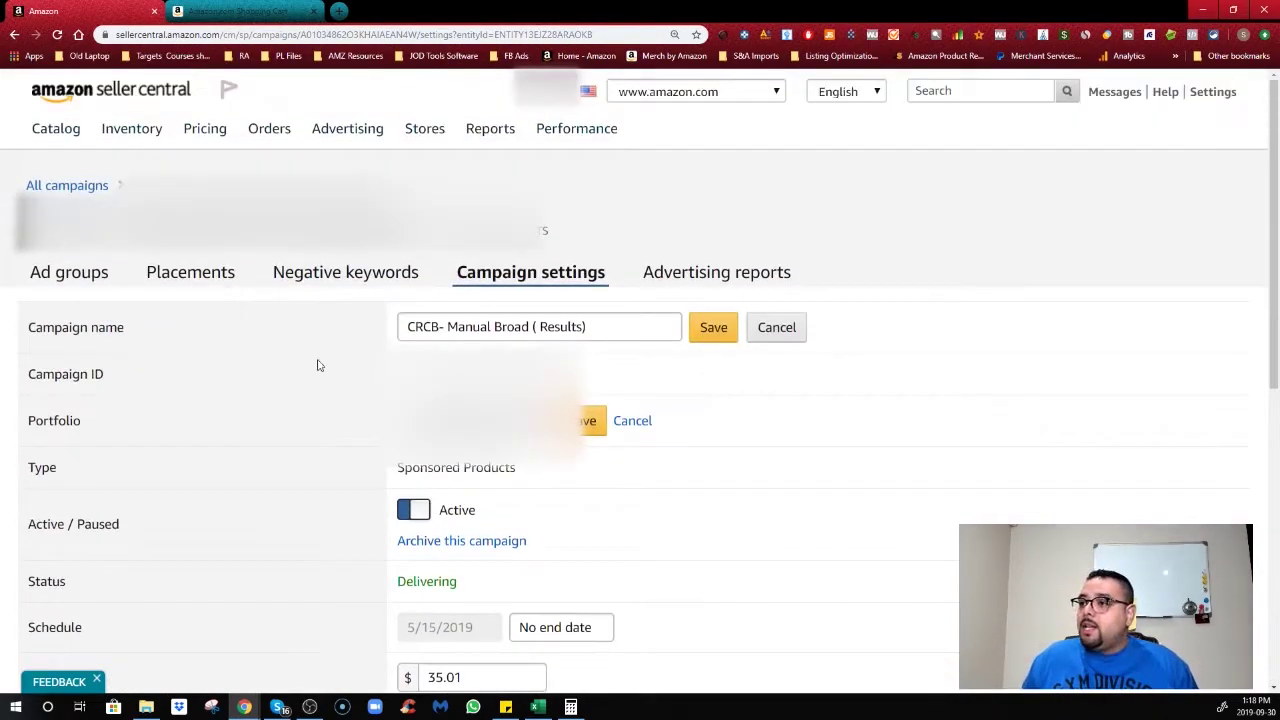